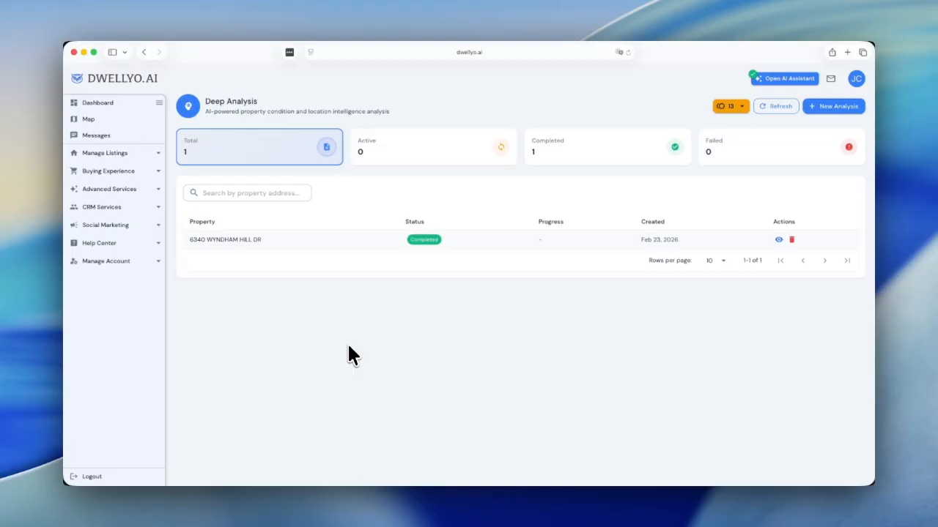
# Step: Expand Advanced Services in the left sidebar to reveal its analysis pages
pyautogui.click(148, 192)
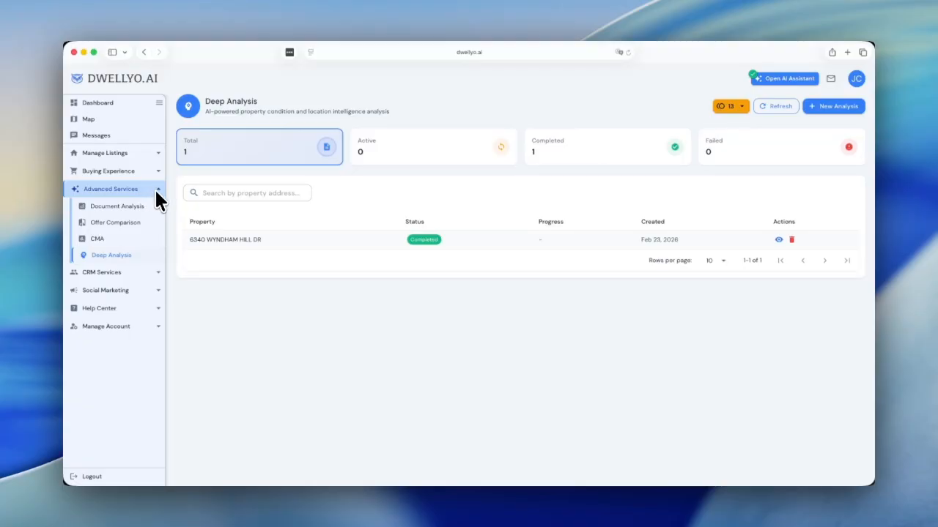
# Step: Submit the stored OFFER TO PURCHASE AND CONTRACT.pdf for analysis as an Offer Document
pyautogui.click(117, 206)
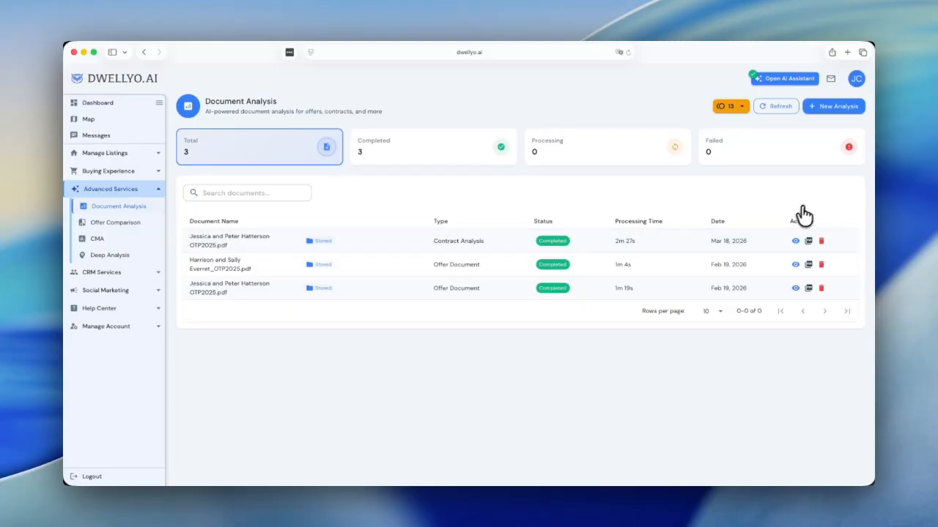
pyautogui.click(833, 112)
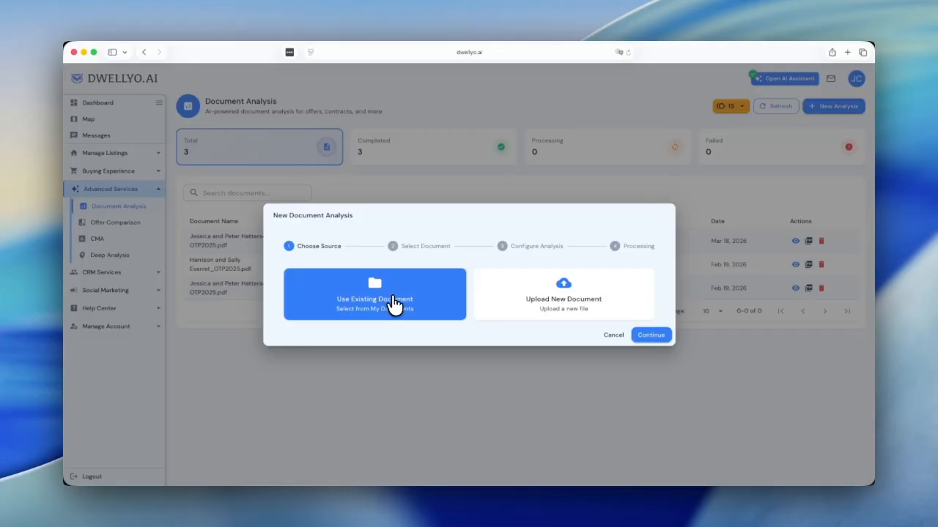
pyautogui.click(651, 337)
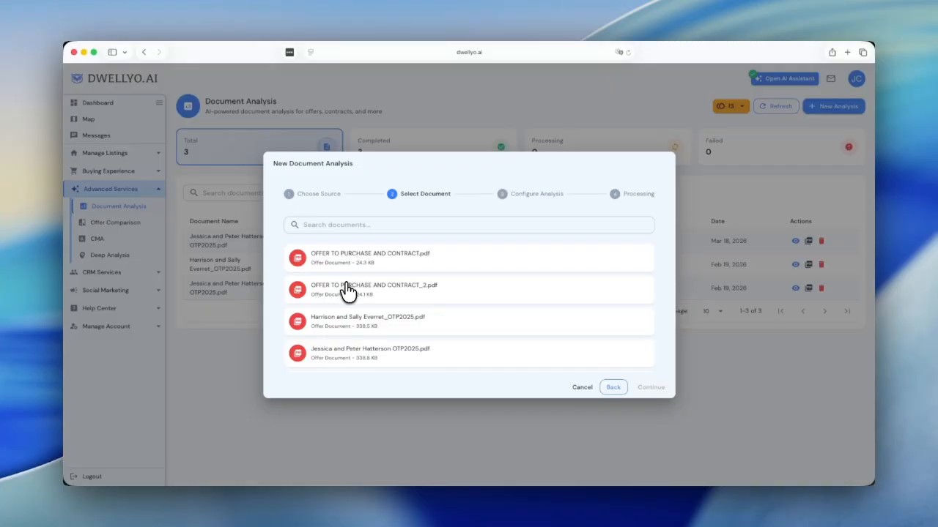
pyautogui.click(363, 264)
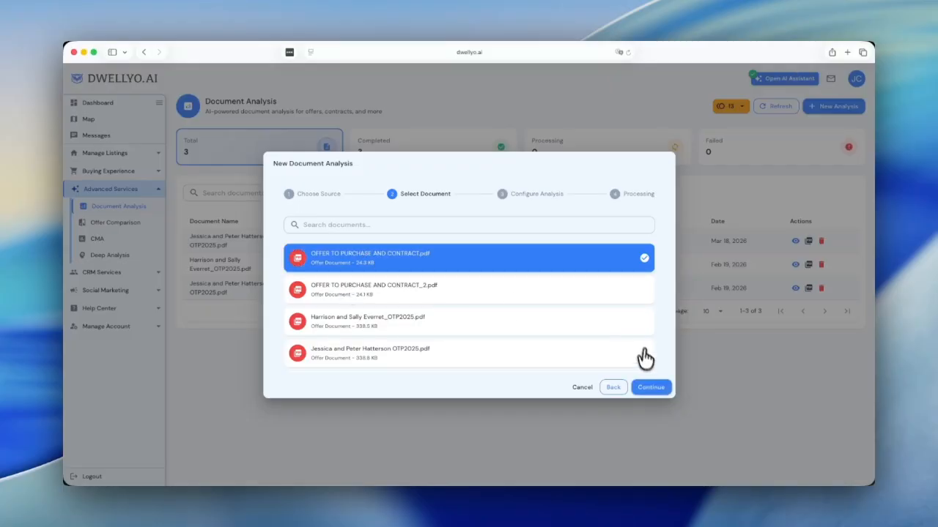
pyautogui.click(649, 389)
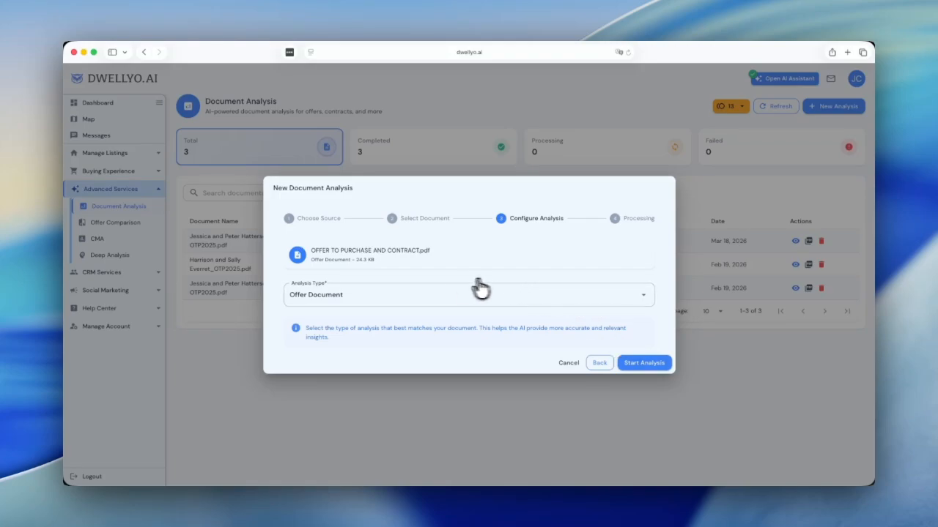
pyautogui.click(388, 295)
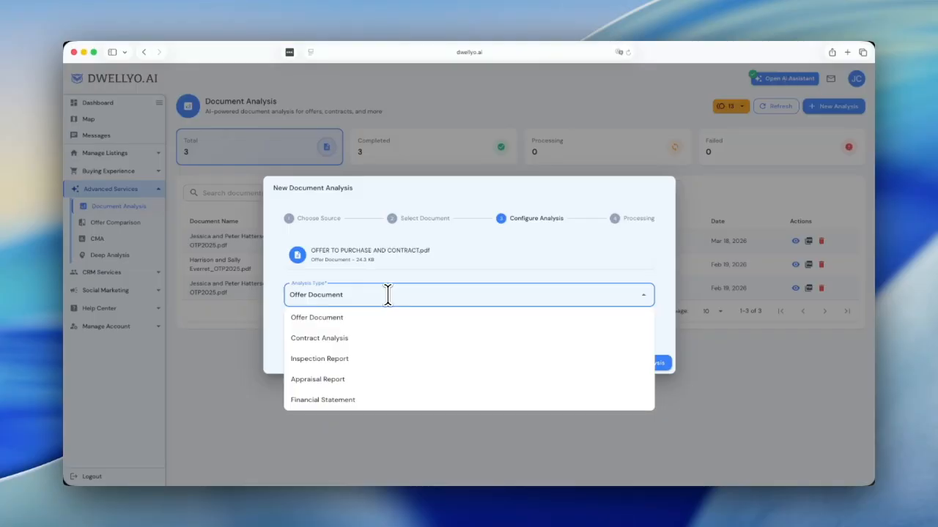
pyautogui.click(529, 264)
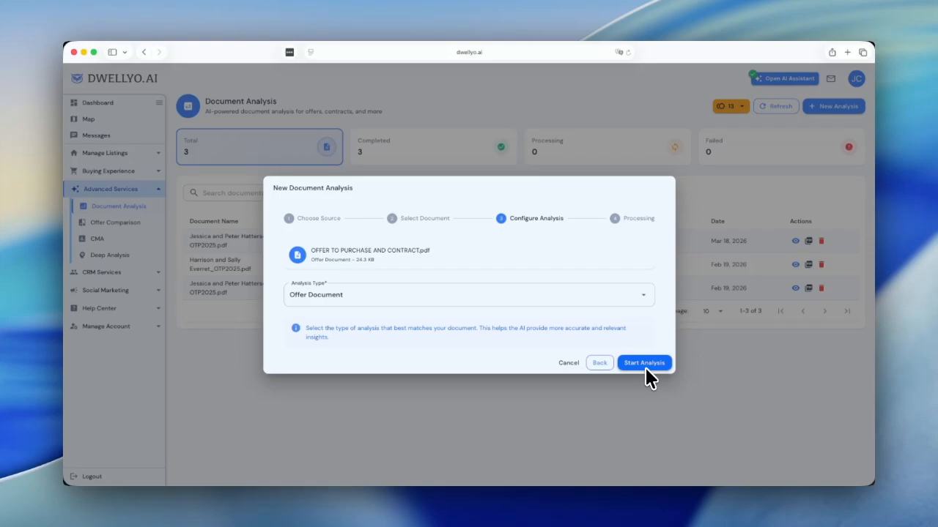
pyautogui.click(564, 363)
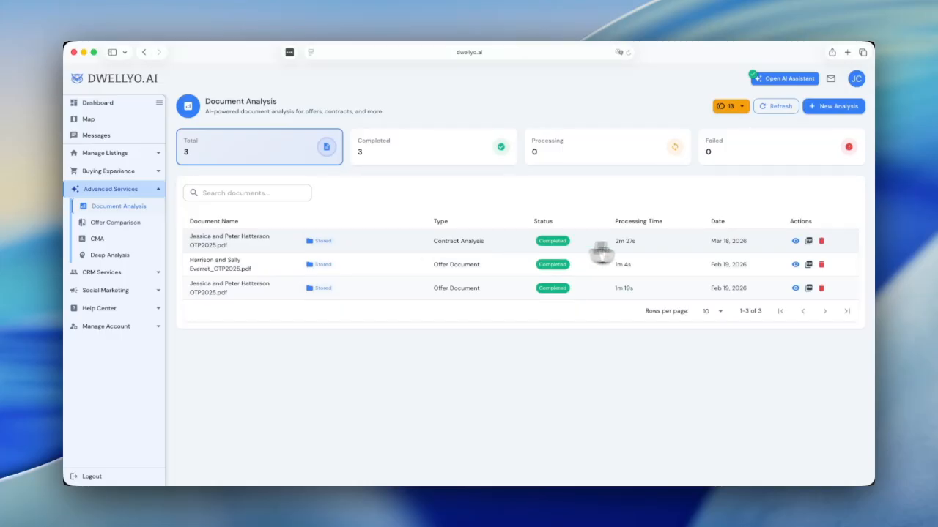
pyautogui.click(795, 242)
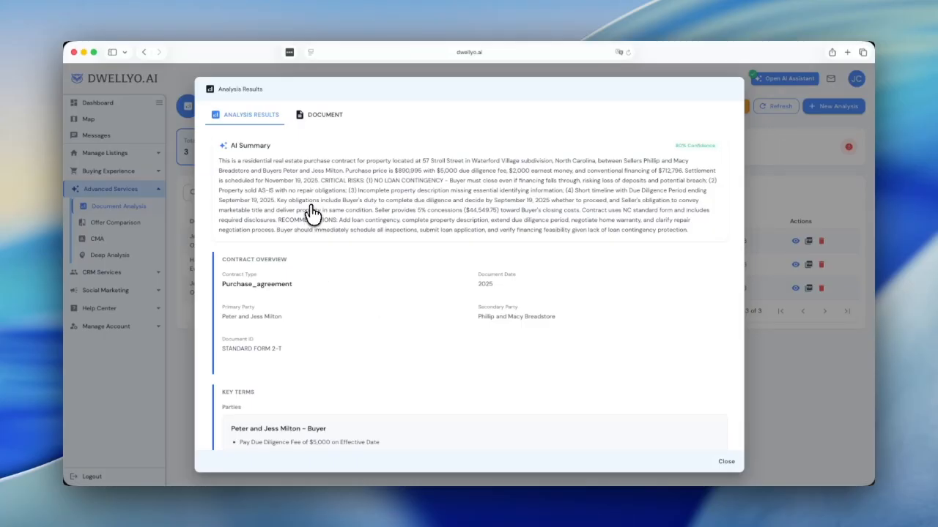
pyautogui.scroll(-5, 312, 213)
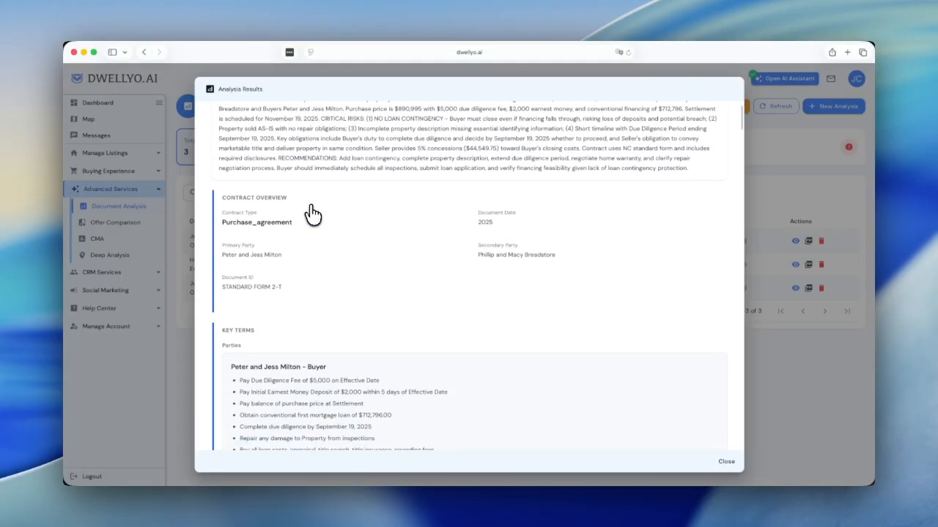
pyautogui.scroll(-5, 312, 213)
pyautogui.scroll(-4, 312, 213)
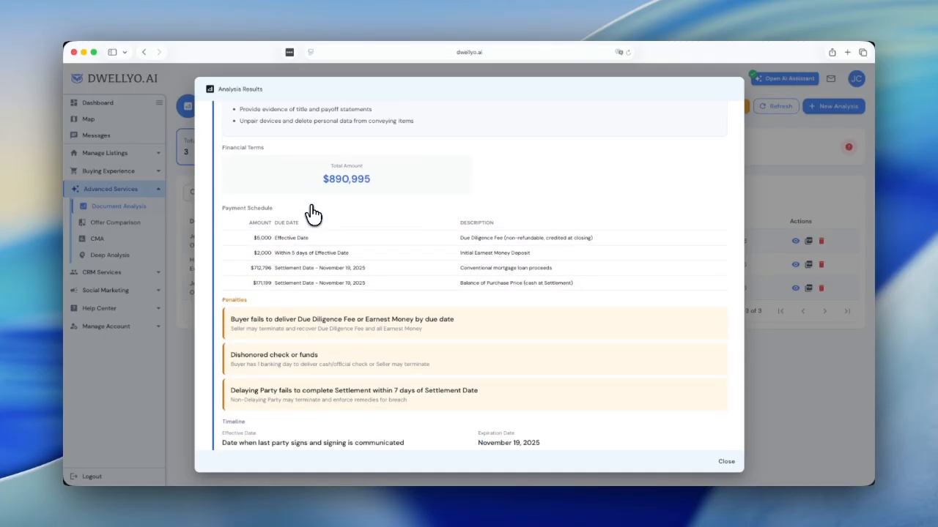
pyautogui.scroll(-1, 312, 213)
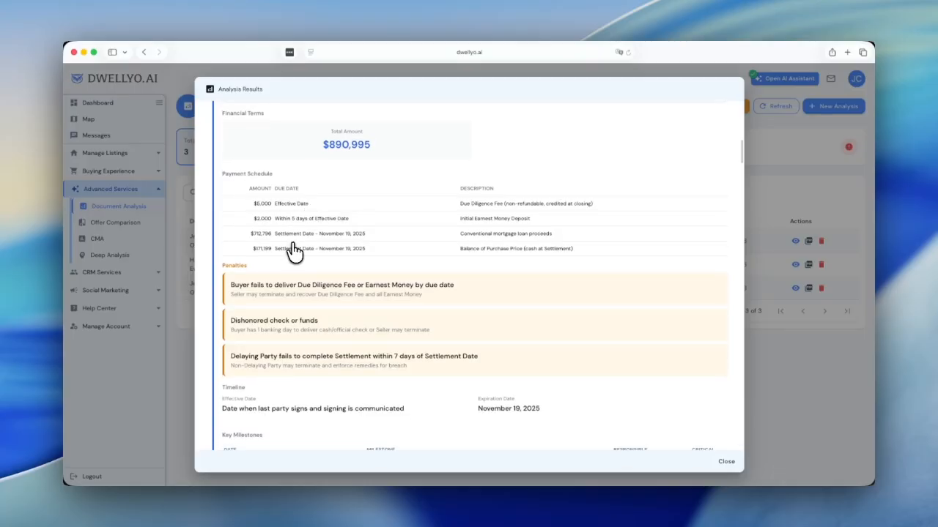
pyautogui.scroll(-3, 294, 251)
pyautogui.scroll(-5, 294, 252)
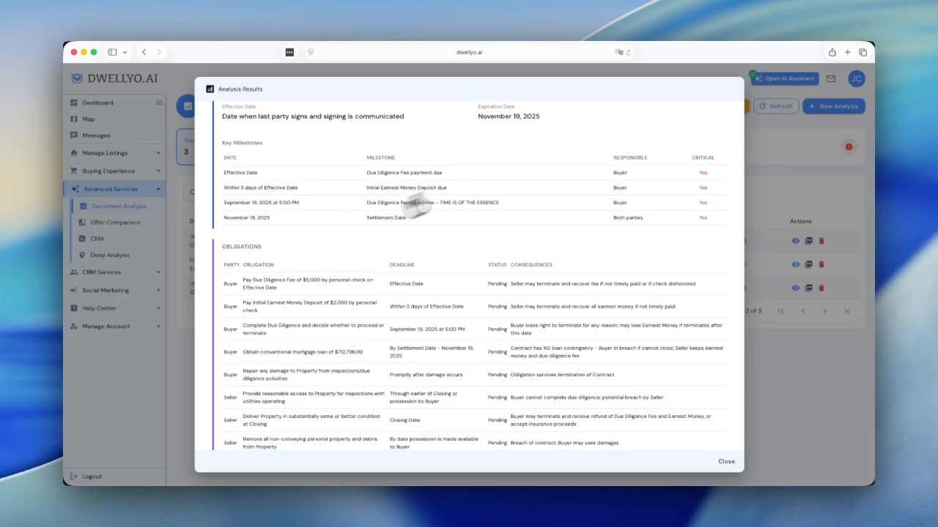
pyautogui.click(727, 464)
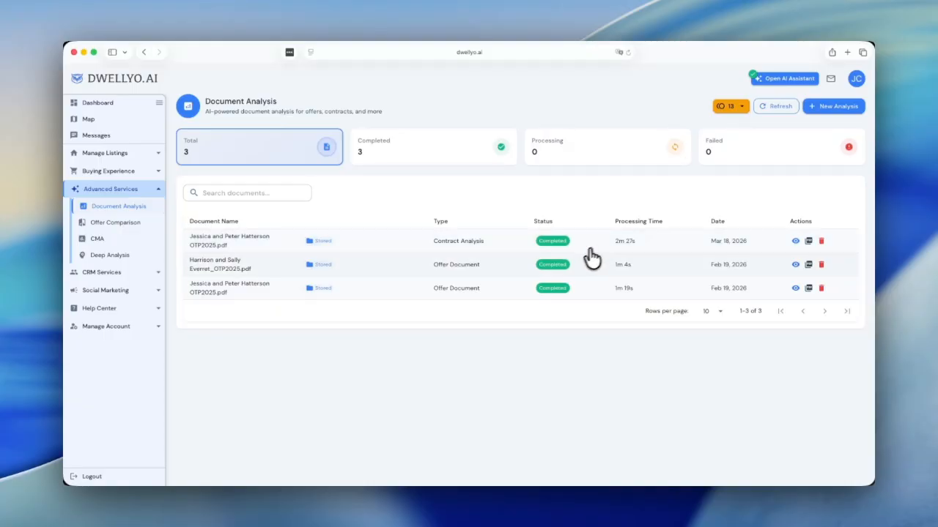
# Step: Go to Offer Comparison and start a New Comparison at the property-selection step
pyautogui.click(122, 228)
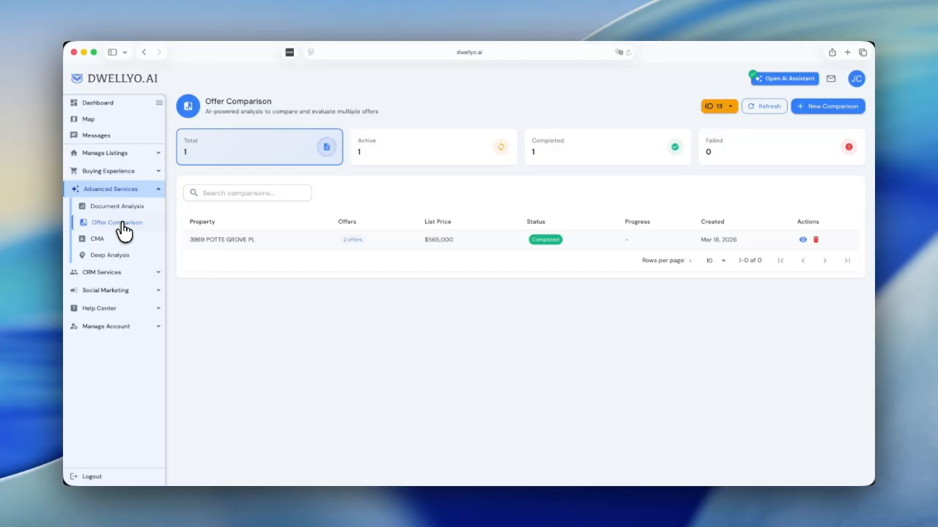
pyautogui.click(819, 110)
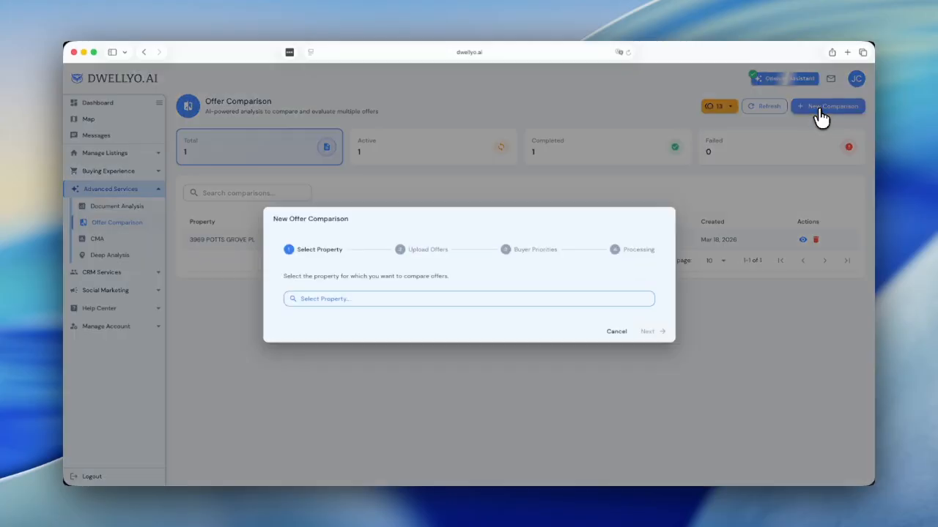
pyautogui.click(393, 304)
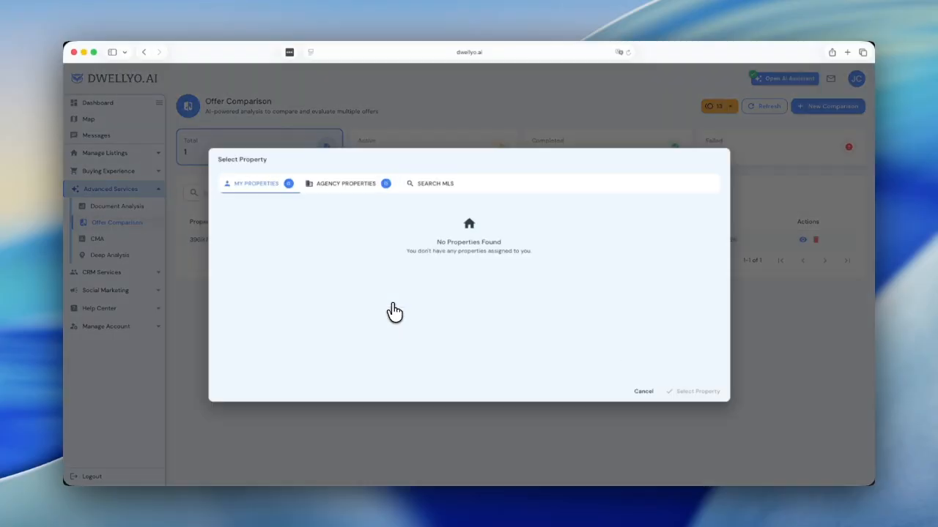
pyautogui.click(430, 183)
pyautogui.click(372, 215)
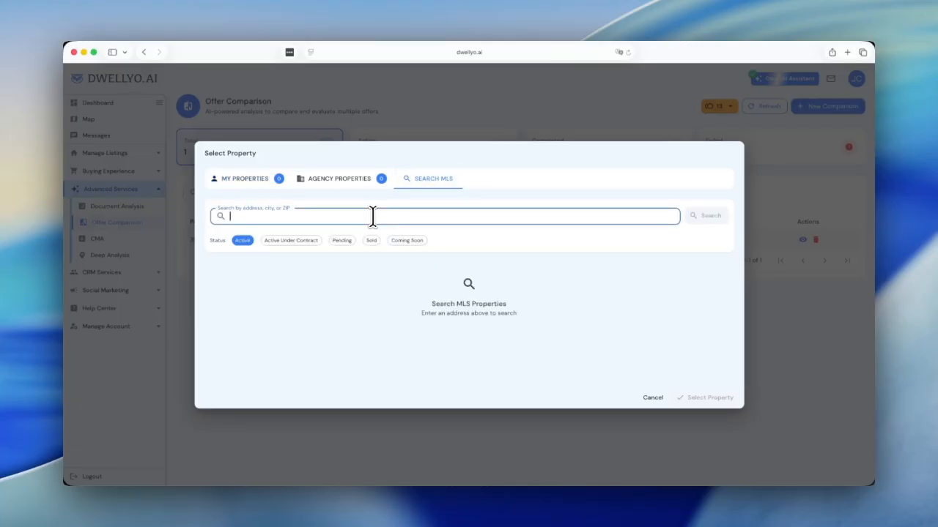
pyautogui.write('con')
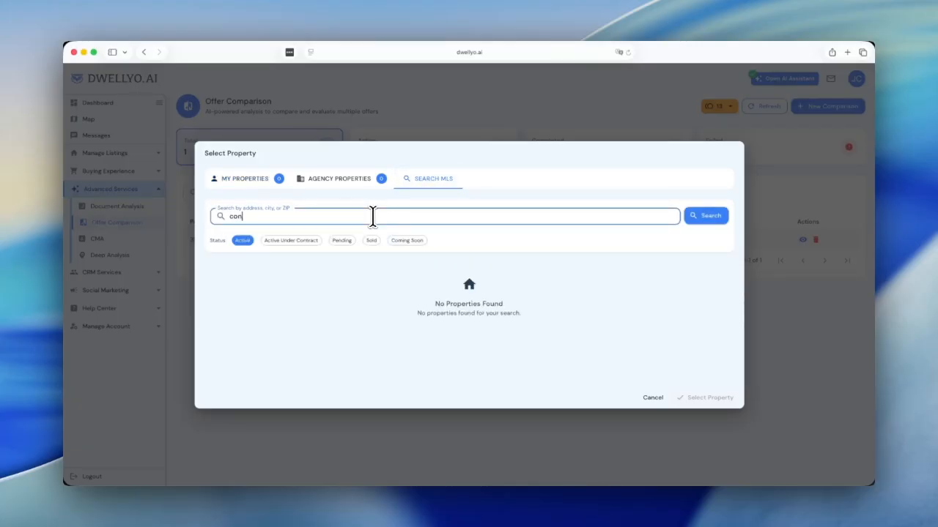
pyautogui.write('cord')
pyautogui.click(369, 231)
pyautogui.click(714, 441)
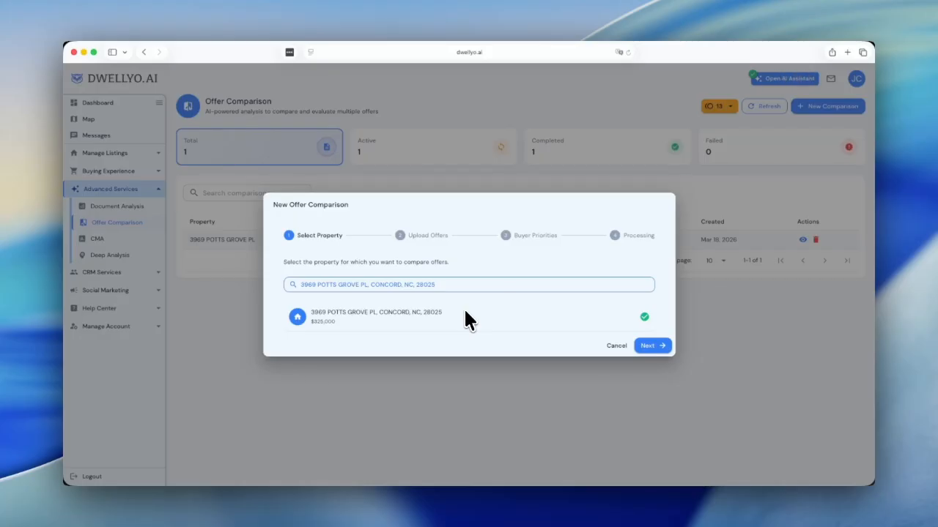
pyautogui.click(658, 347)
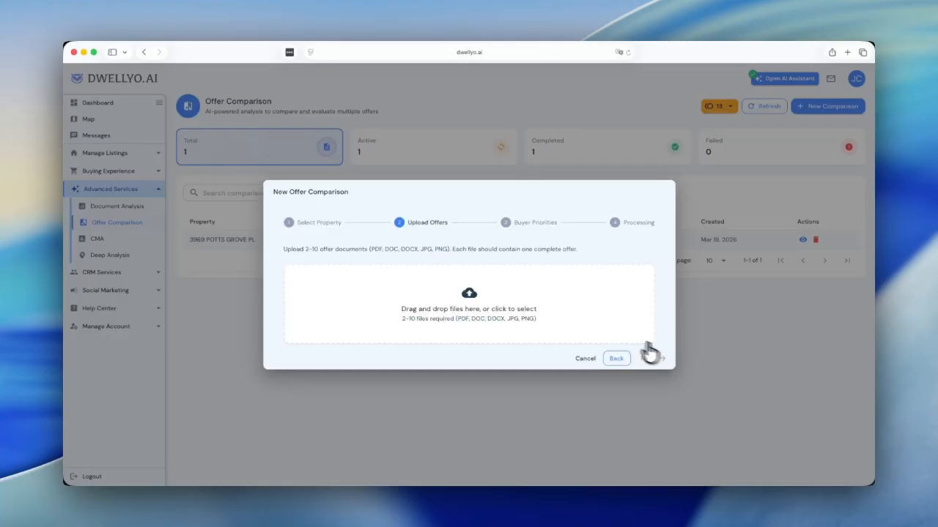
# Step: Pick the first offer PDF from the file list and upload it
pyautogui.click(474, 300)
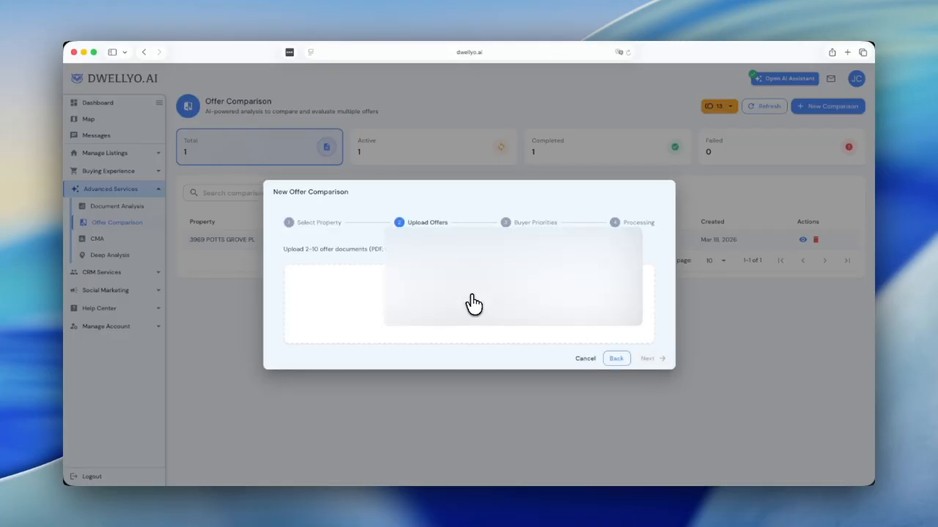
pyautogui.scroll(-5, 447, 267)
pyautogui.scroll(-5, 453, 275)
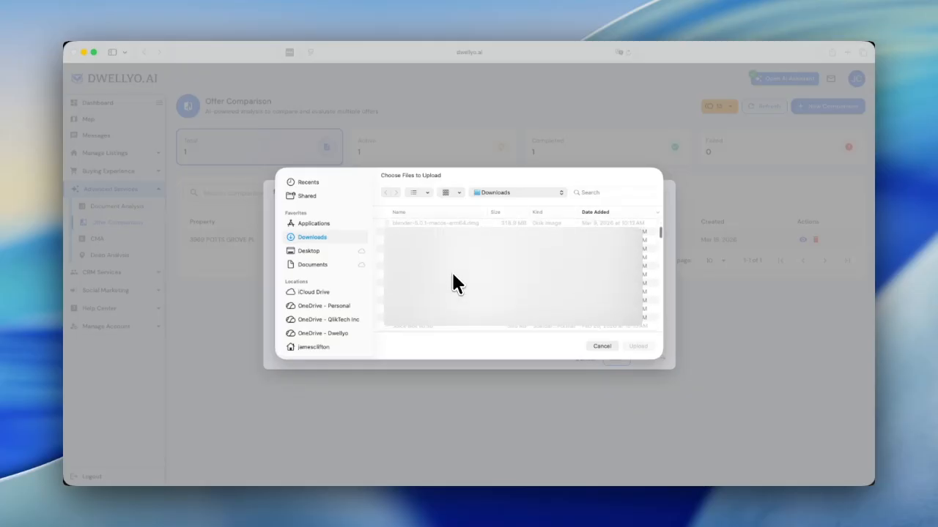
pyautogui.scroll(-3, 453, 275)
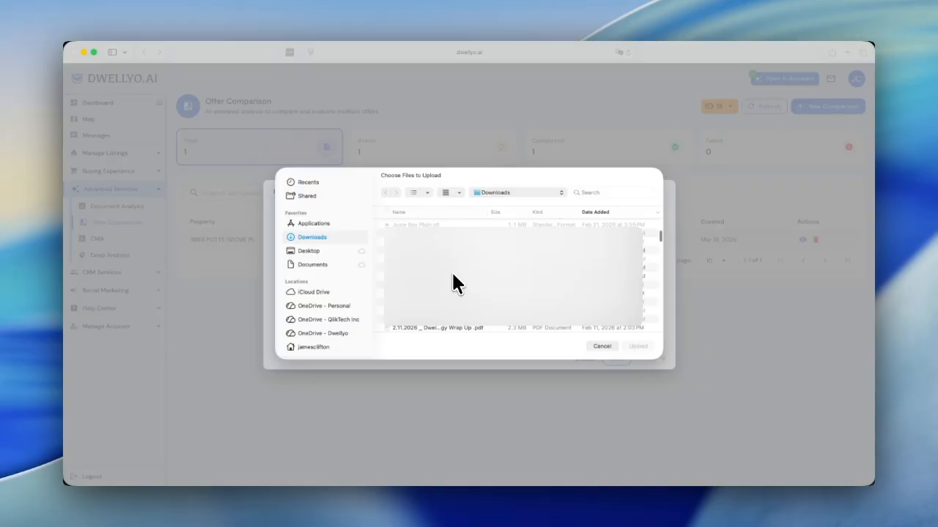
pyautogui.click(448, 287)
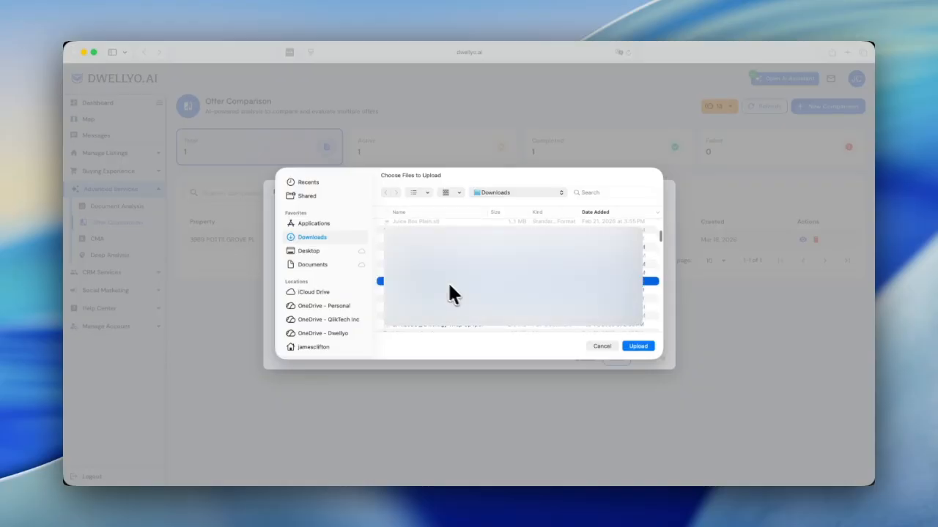
pyautogui.click(639, 346)
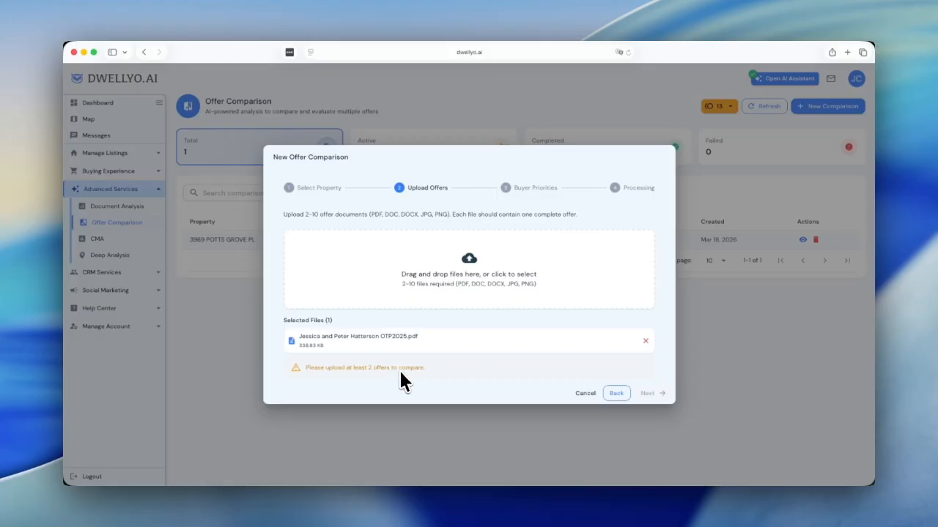
# Step: Pick and upload a second offer PDF, meeting the two-file minimum
pyautogui.click(494, 273)
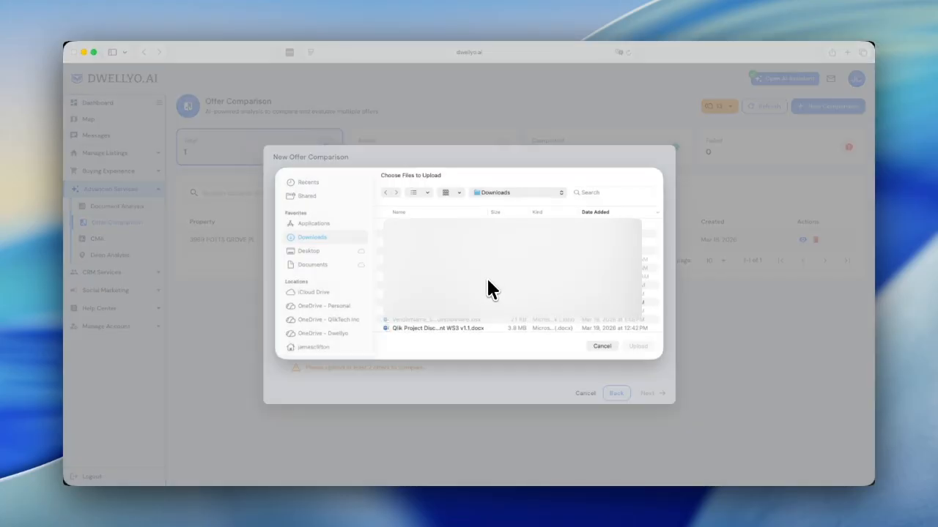
pyautogui.scroll(-5, 477, 296)
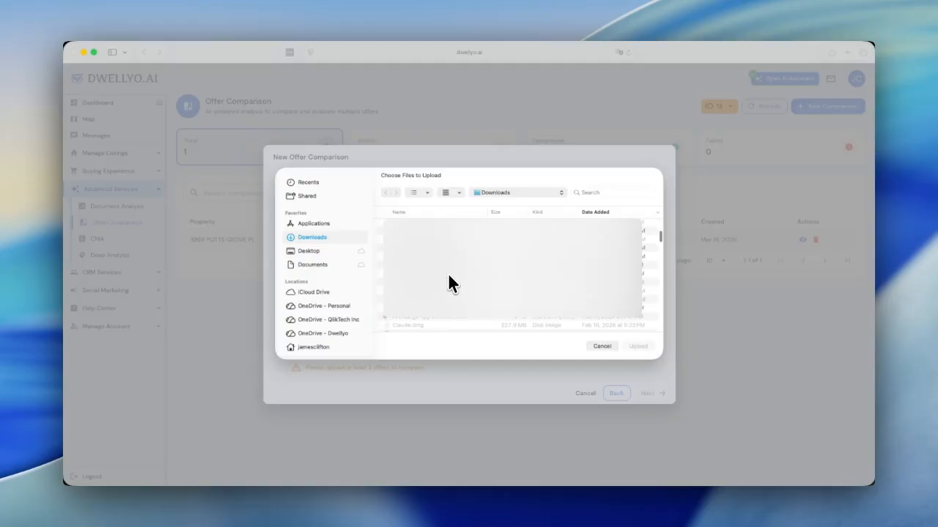
pyautogui.click(448, 274)
pyautogui.click(638, 346)
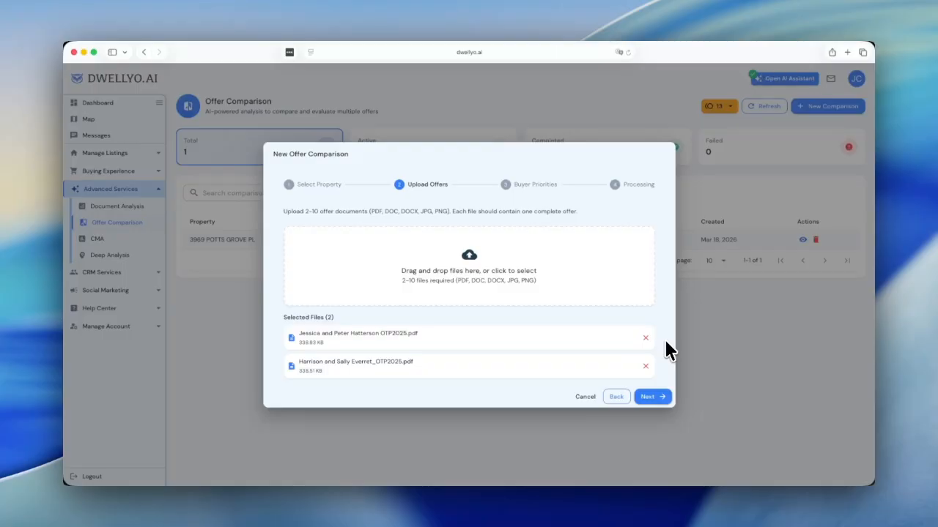
# Step: Set priority sliders to Timeline 80, Price 60, Financing 30 and Contingencies 10
pyautogui.click(647, 399)
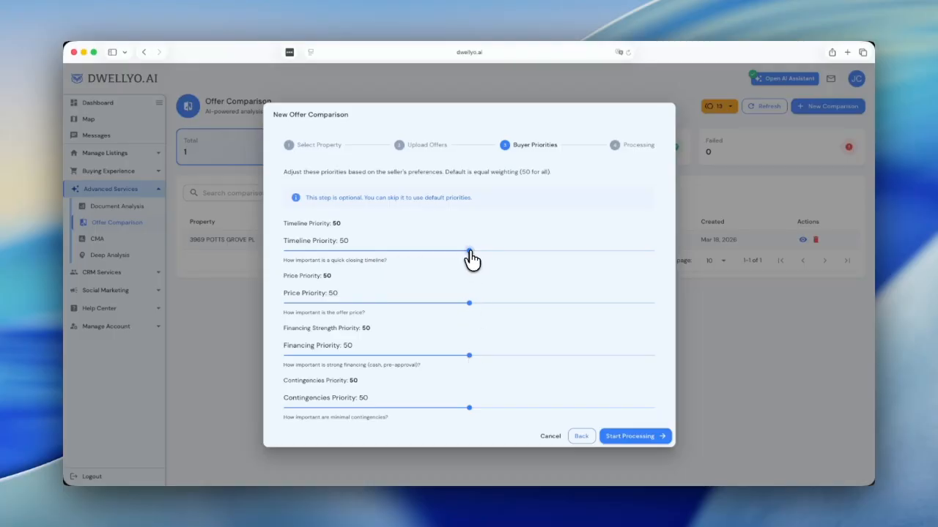
pyautogui.moveTo(470, 256); pyautogui.dragTo(579, 261)
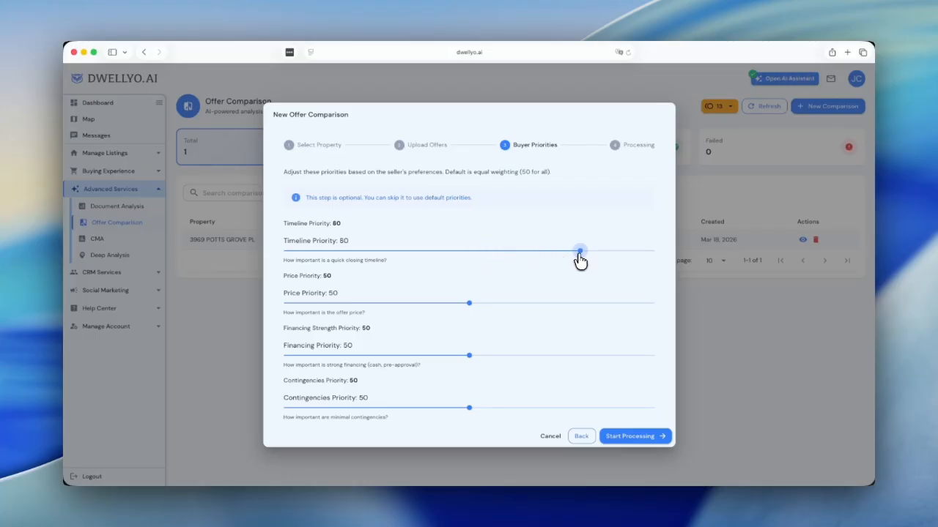
pyautogui.moveTo(469, 304); pyautogui.dragTo(506, 305)
pyautogui.moveTo(470, 357); pyautogui.dragTo(395, 357)
pyautogui.moveTo(469, 408); pyautogui.dragTo(323, 408)
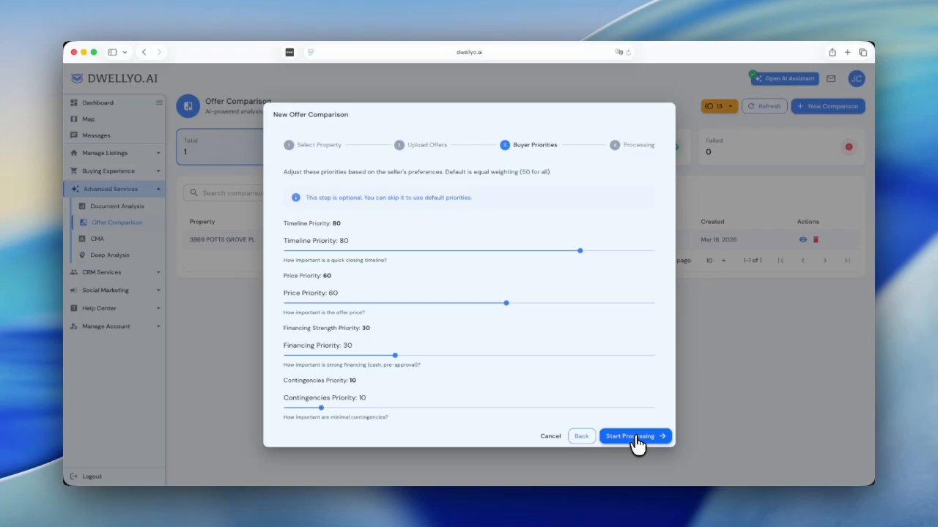
pyautogui.click(551, 437)
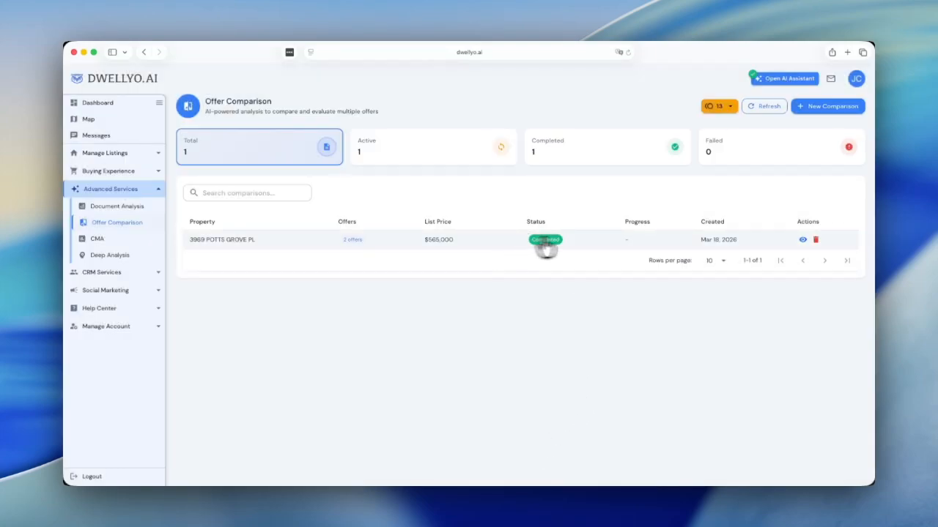
pyautogui.click(803, 242)
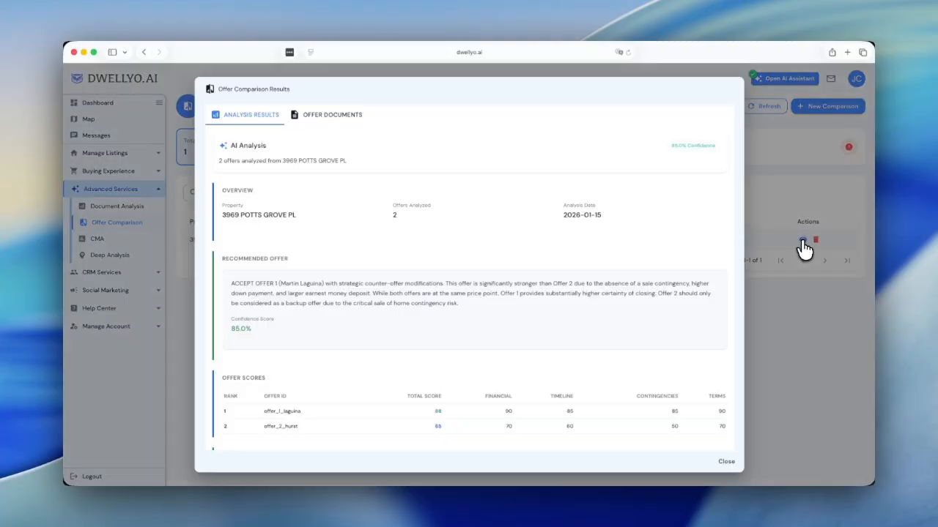
pyautogui.scroll(-2, 367, 339)
pyautogui.scroll(-5, 364, 339)
pyautogui.scroll(-1, 365, 338)
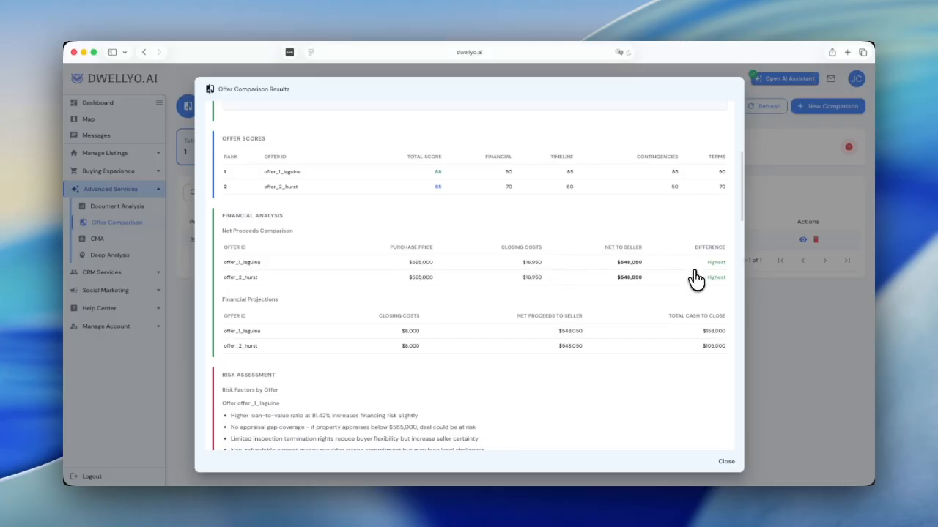
pyautogui.scroll(-2, 480, 355)
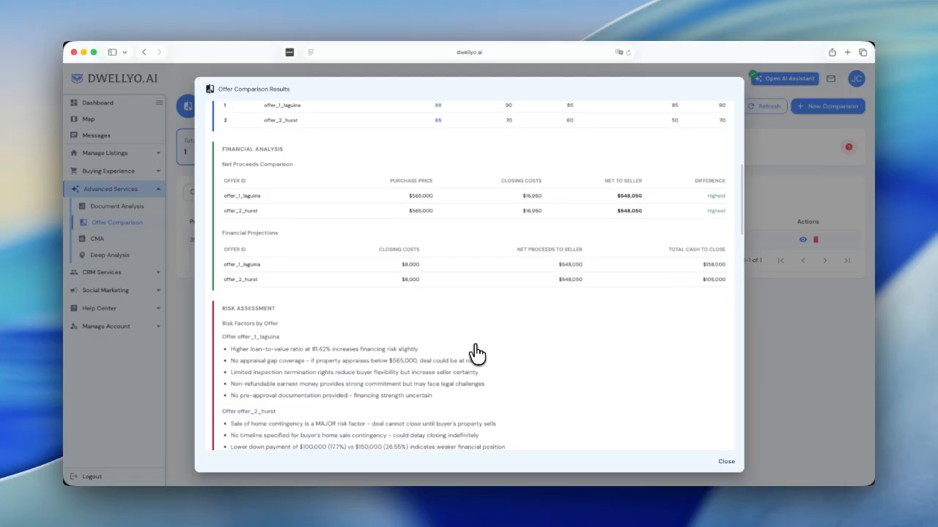
pyautogui.scroll(-4, 476, 354)
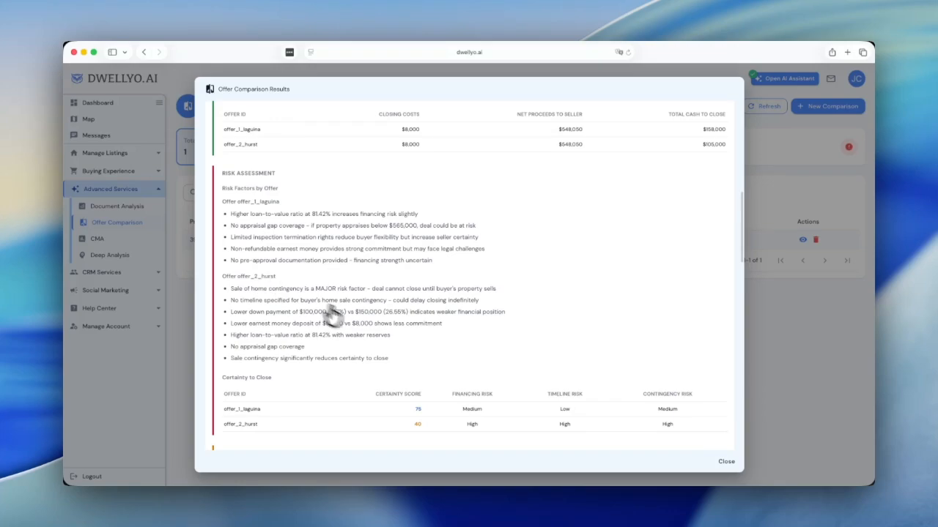
# Step: Read the comparison results down to the summary, then close them
pyautogui.scroll(-2, 377, 333)
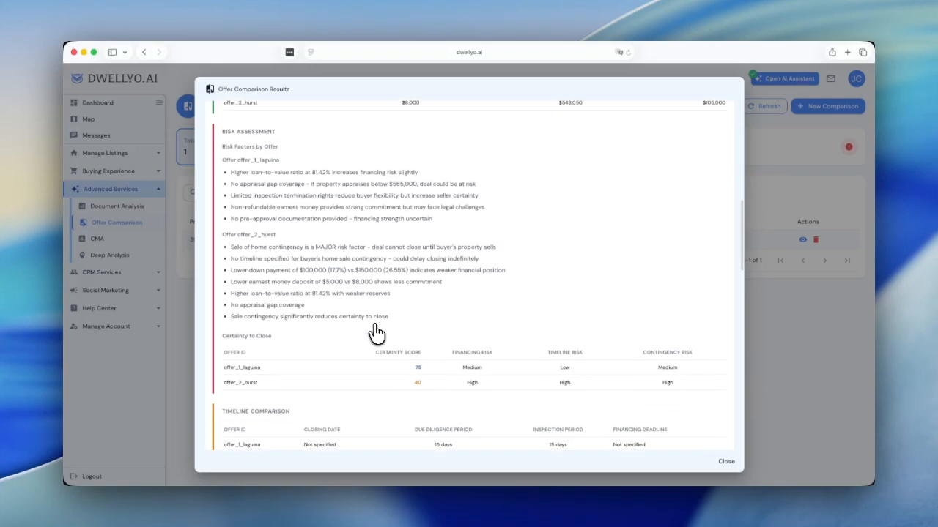
pyautogui.scroll(-4, 376, 334)
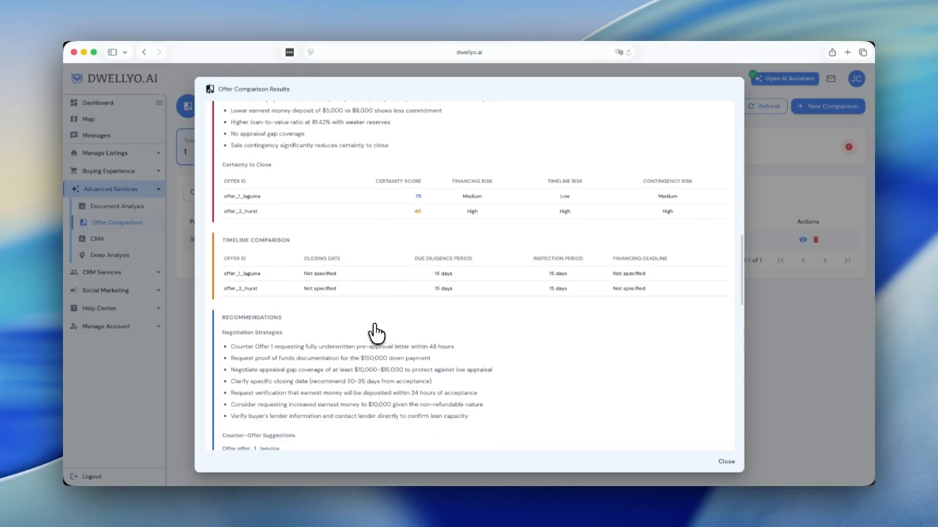
pyautogui.scroll(-3, 375, 332)
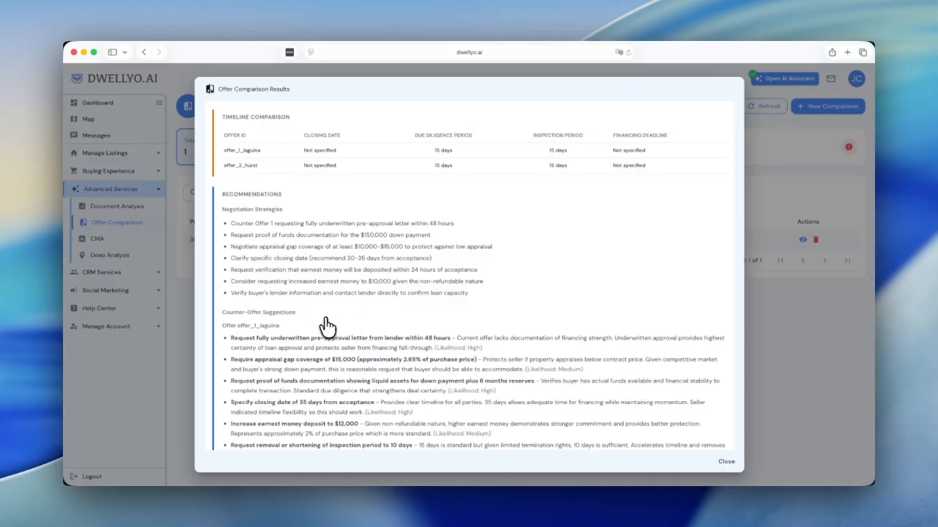
pyautogui.scroll(-3, 328, 326)
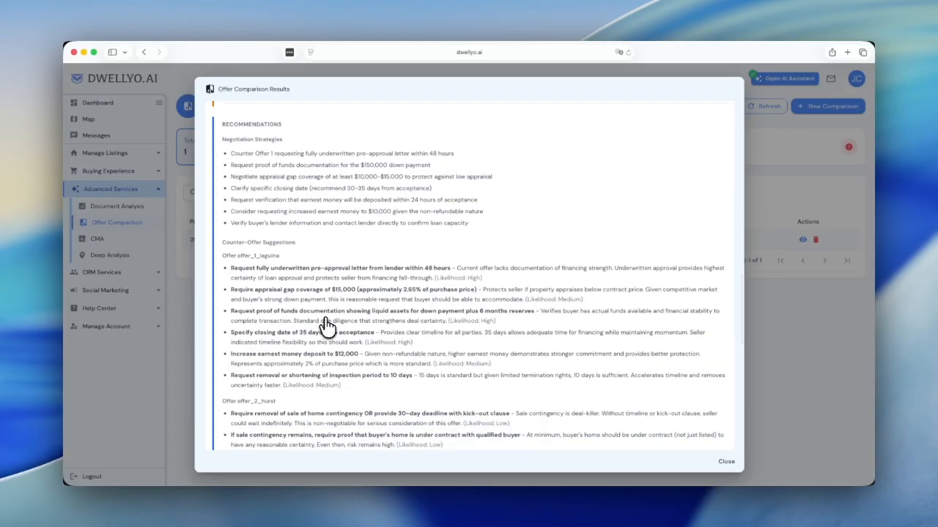
pyautogui.scroll(-3, 328, 326)
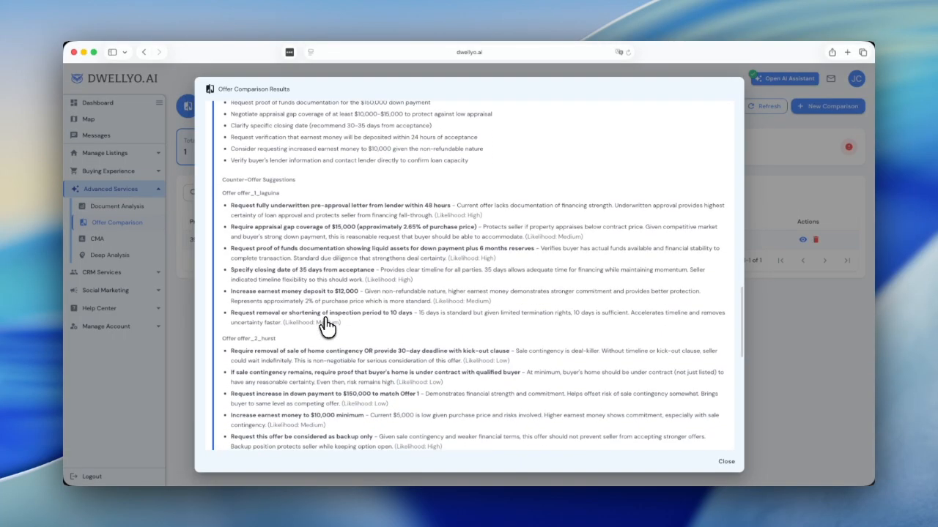
pyautogui.scroll(-2, 449, 402)
pyautogui.scroll(-7, 449, 402)
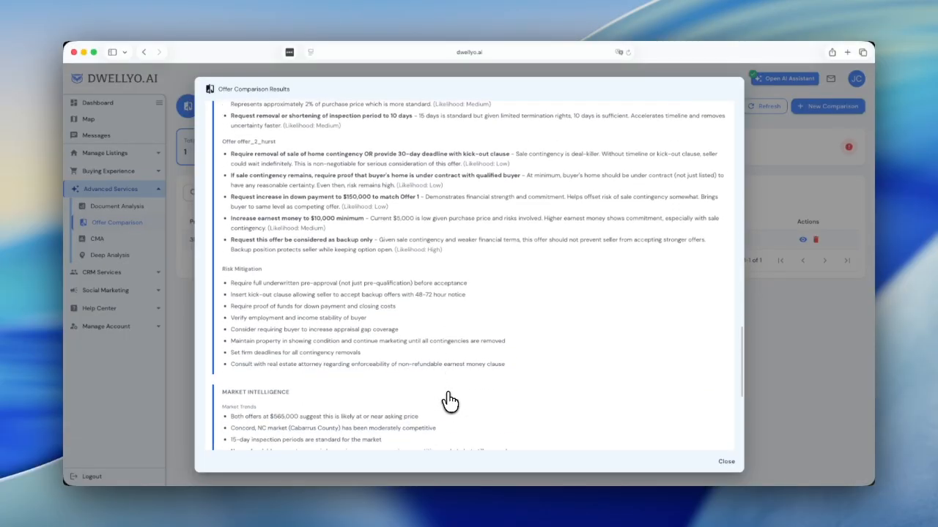
pyautogui.scroll(-5, 449, 402)
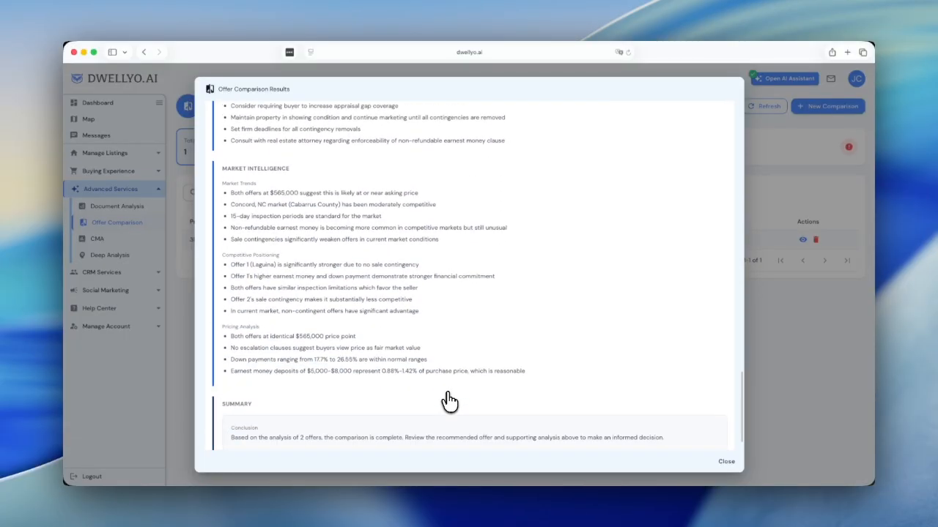
pyautogui.scroll(1, 459, 339)
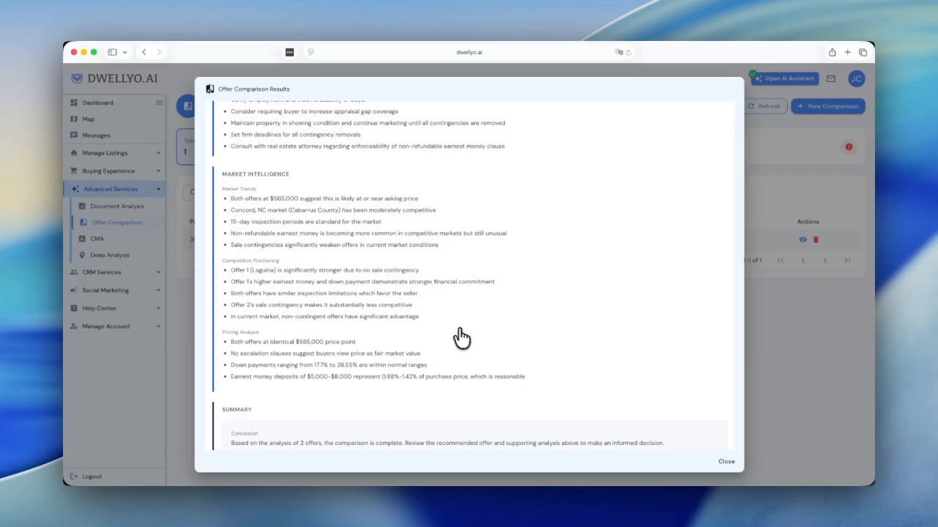
pyautogui.click(726, 464)
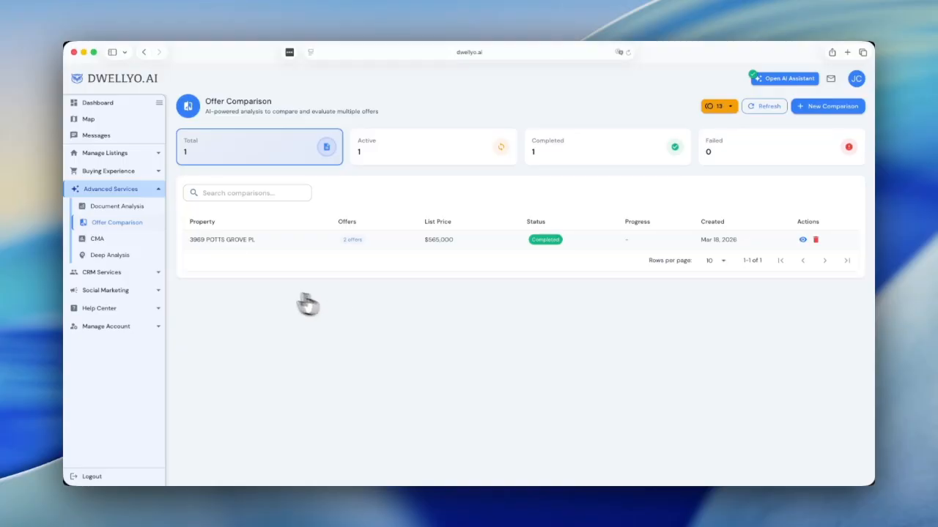
pyautogui.click(131, 248)
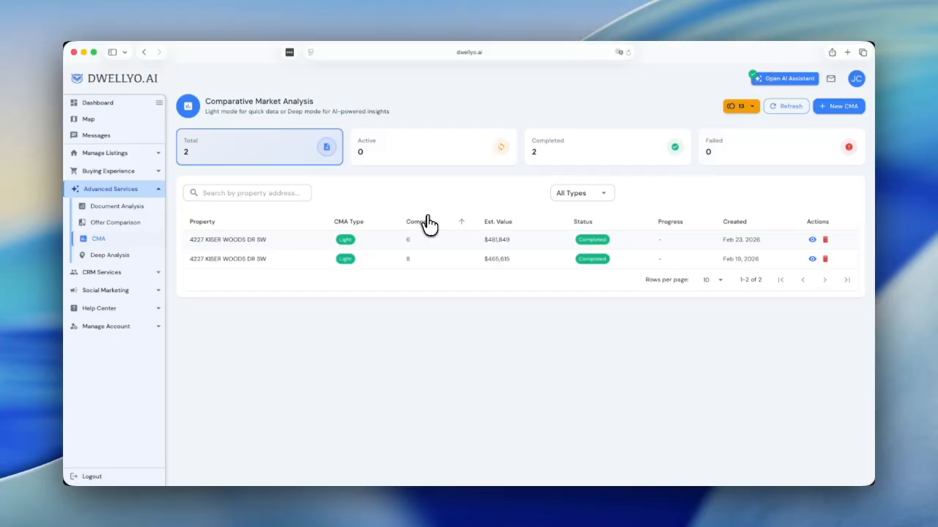
pyautogui.click(836, 116)
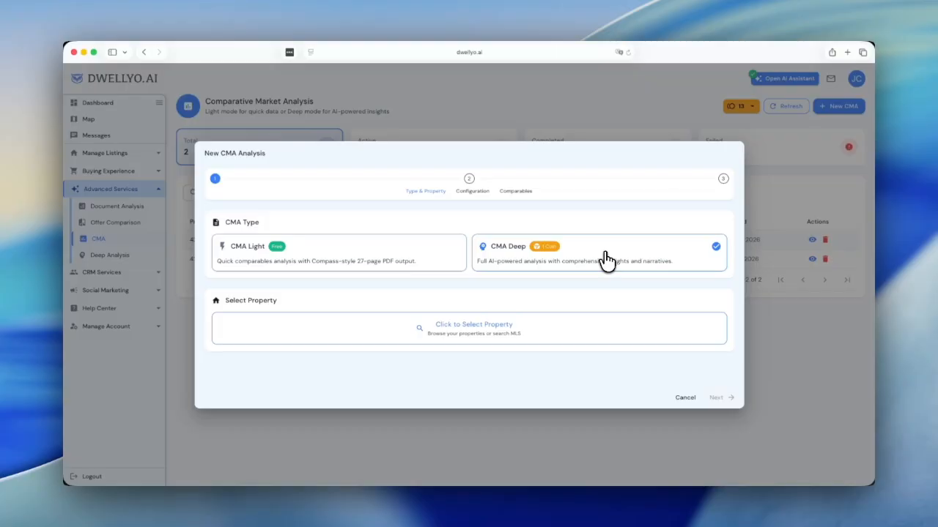
pyautogui.click(468, 334)
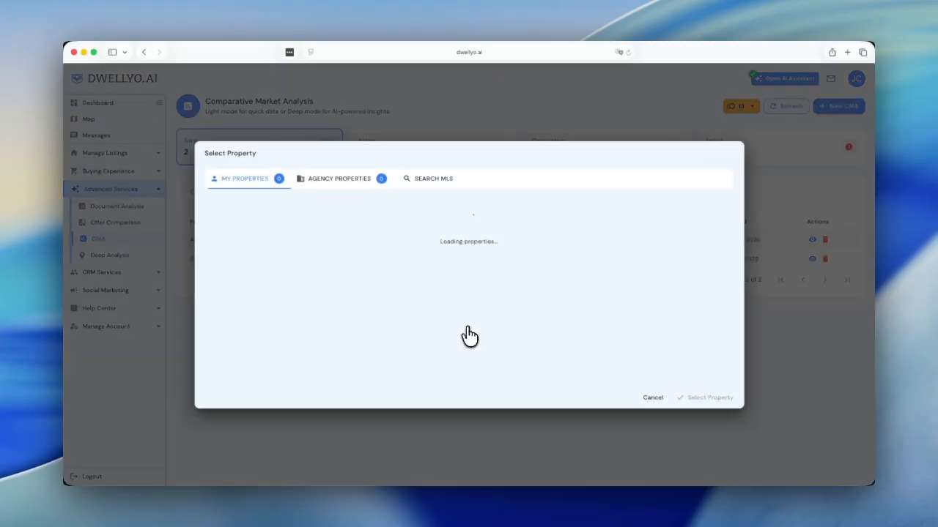
pyautogui.click(419, 182)
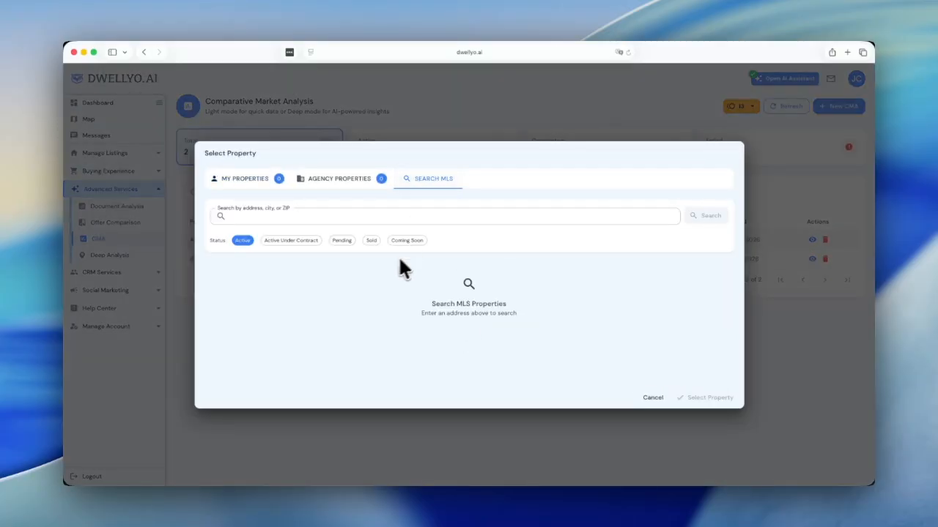
pyautogui.click(298, 216)
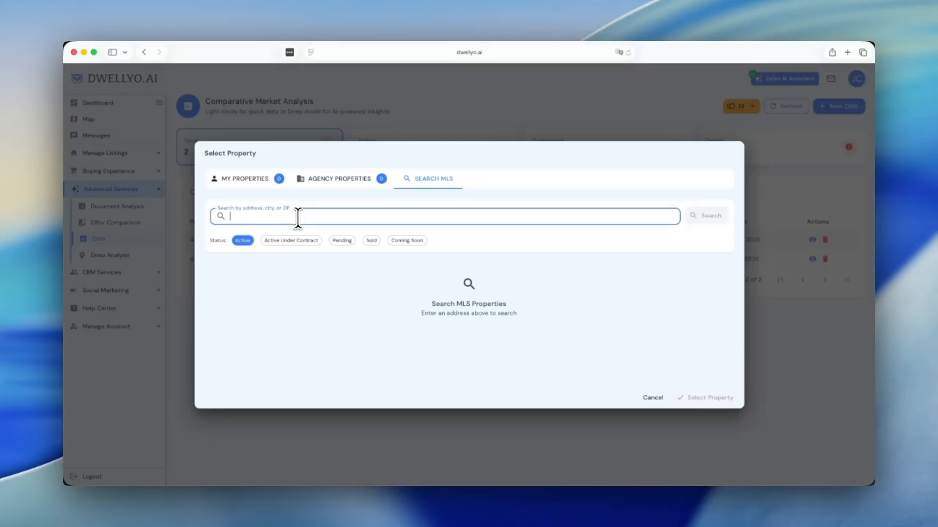
pyautogui.write('concord')
pyautogui.press('Return')
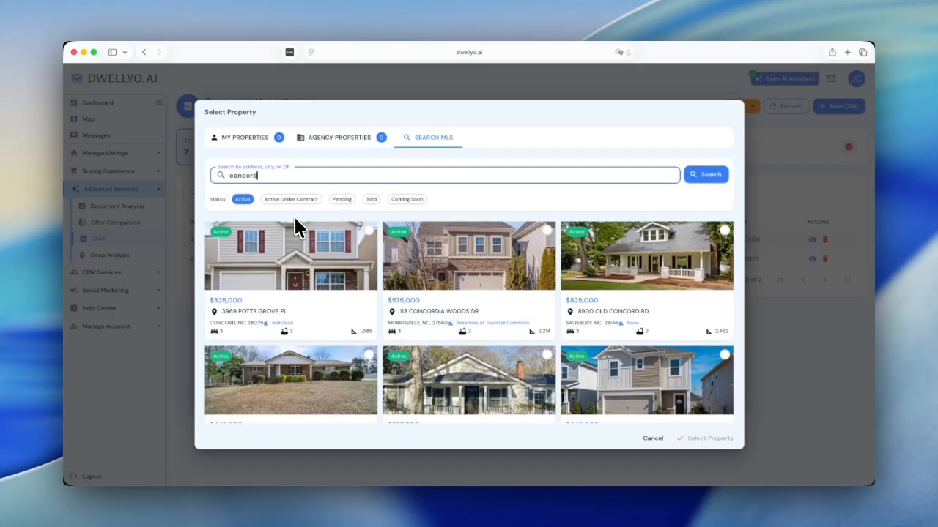
pyautogui.click(368, 232)
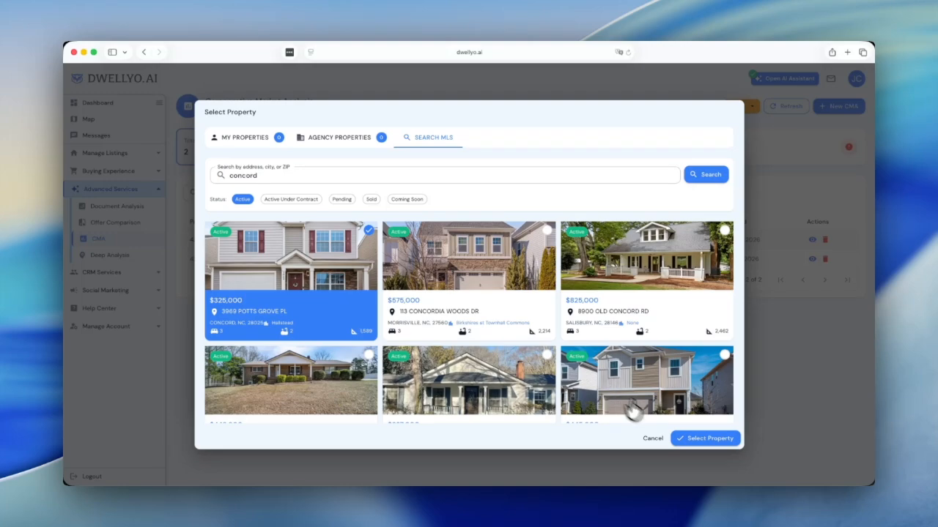
pyautogui.click(701, 441)
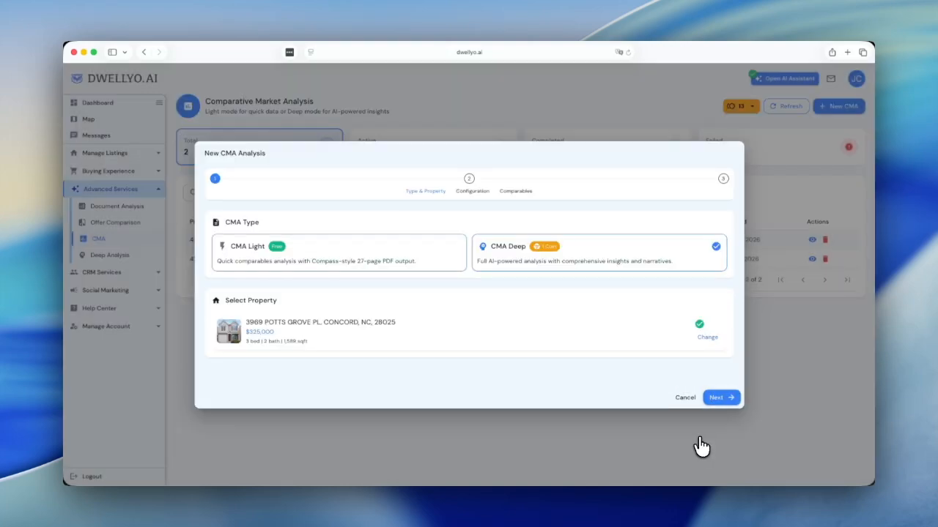
pyautogui.click(717, 402)
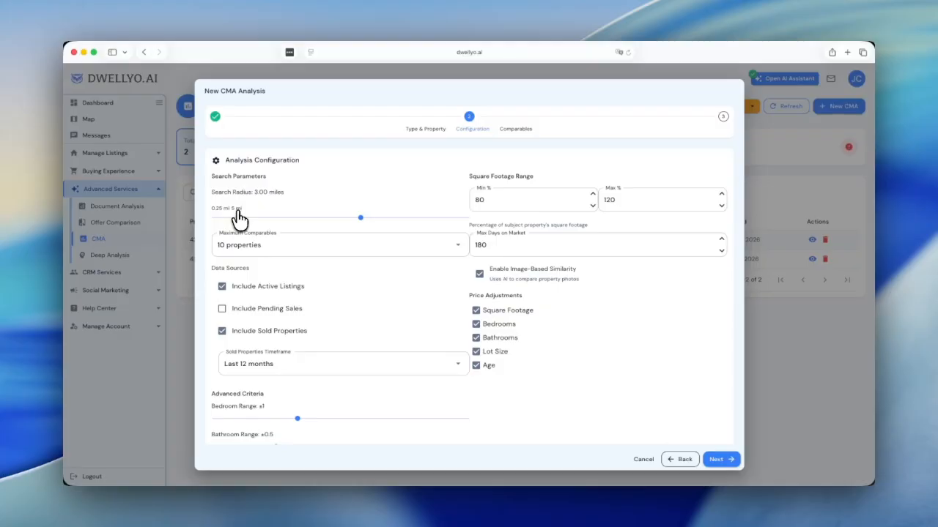
# Step: Set the search radius to 5.00 miles and keep maximum comparables at 10
pyautogui.moveTo(361, 220); pyautogui.dragTo(466, 219)
pyautogui.moveTo(469, 222); pyautogui.dragTo(291, 225)
pyautogui.moveTo(243, 224); pyautogui.dragTo(504, 237)
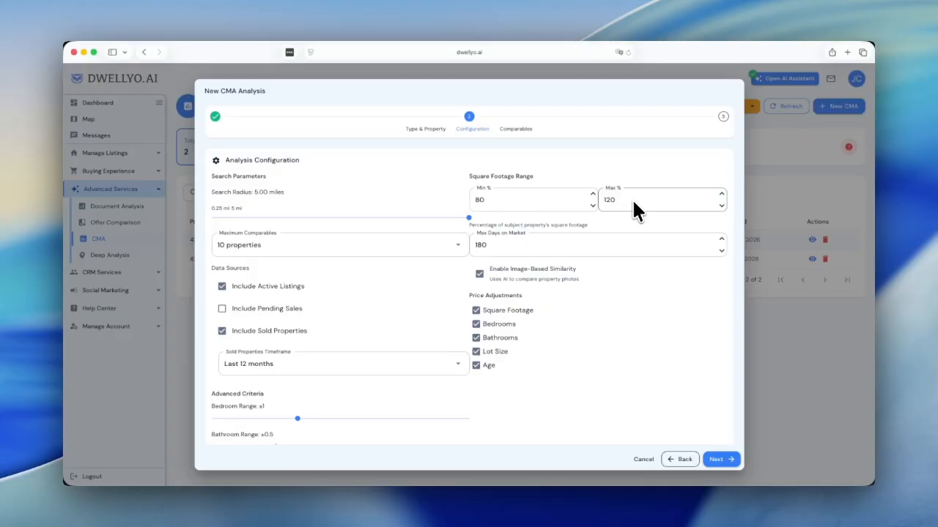
pyautogui.click(307, 257)
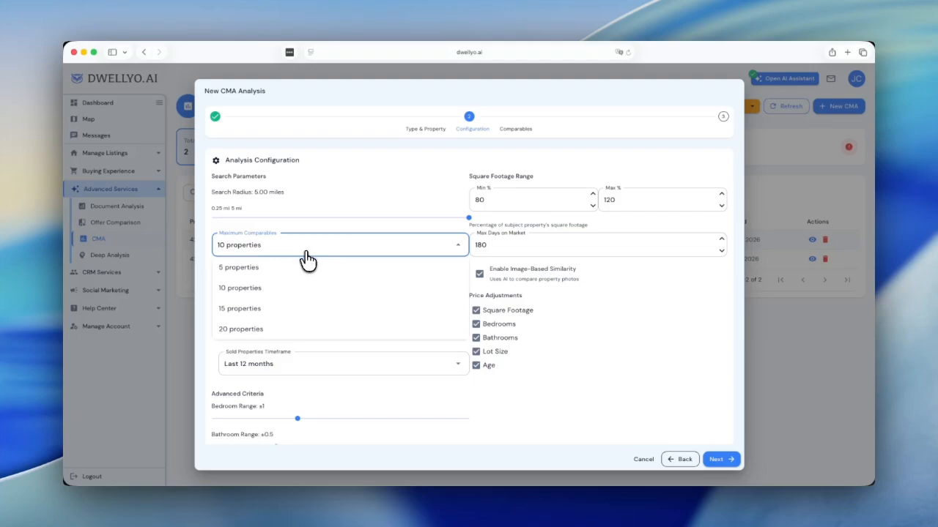
pyautogui.click(302, 269)
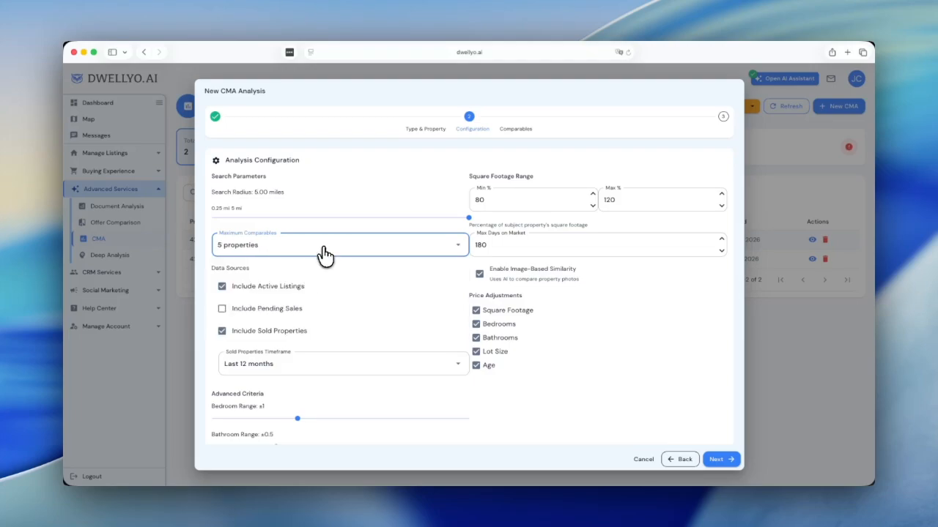
pyautogui.click(323, 251)
pyautogui.click(322, 287)
# Step: Include pending sales in the data sources and proceed to the Comparables step
pyautogui.scroll(-2, 373, 296)
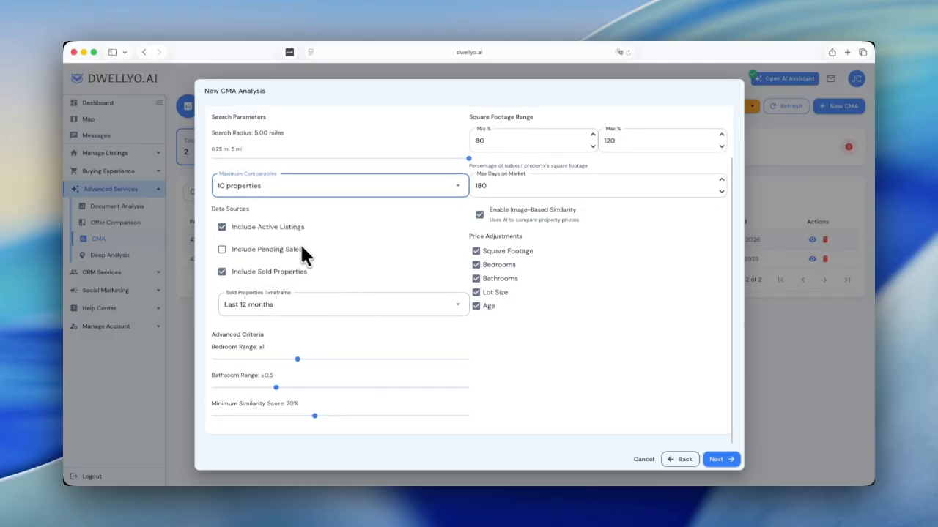
pyautogui.click(249, 251)
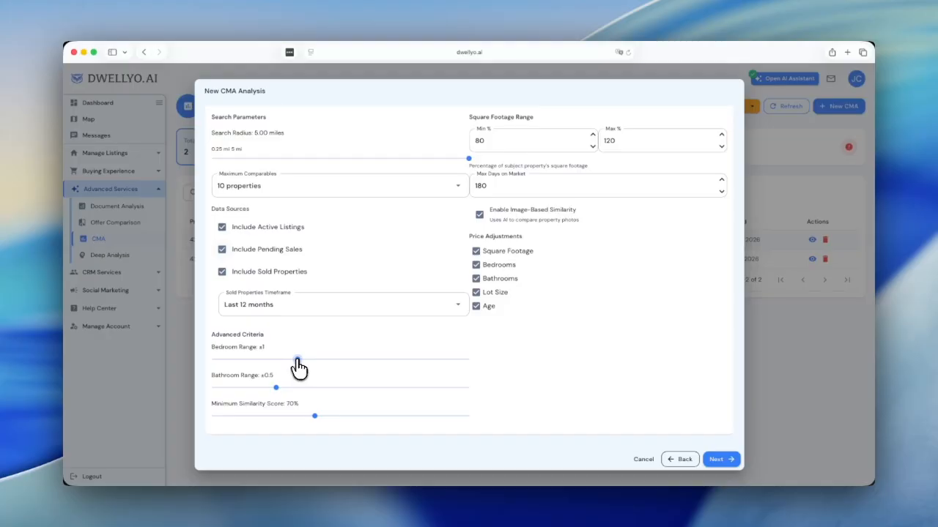
pyautogui.scroll(1, 311, 415)
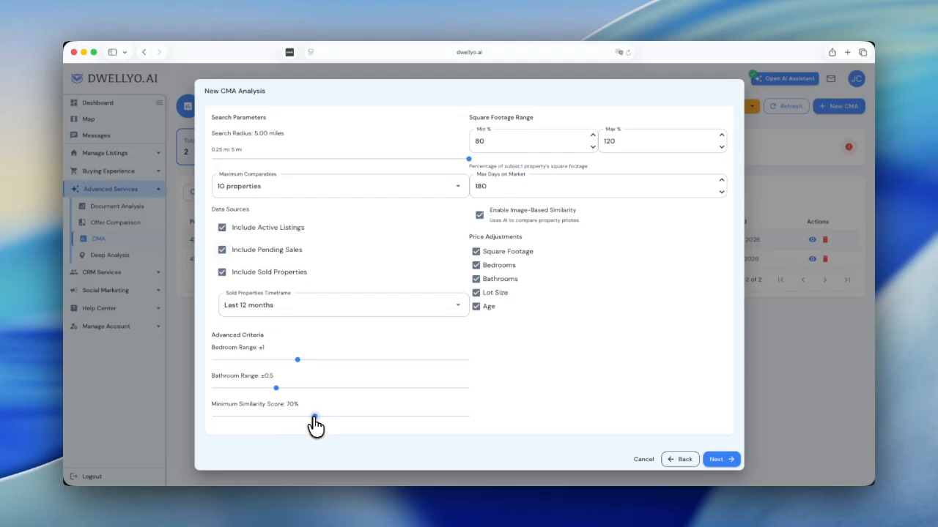
pyautogui.click(718, 460)
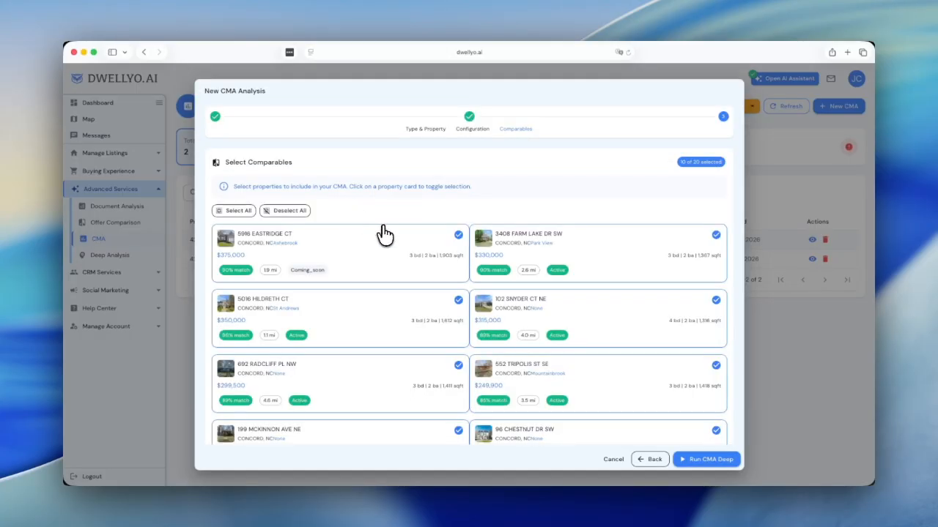
pyautogui.scroll(-2, 380, 233)
pyautogui.scroll(-1, 384, 230)
pyautogui.scroll(3, 384, 230)
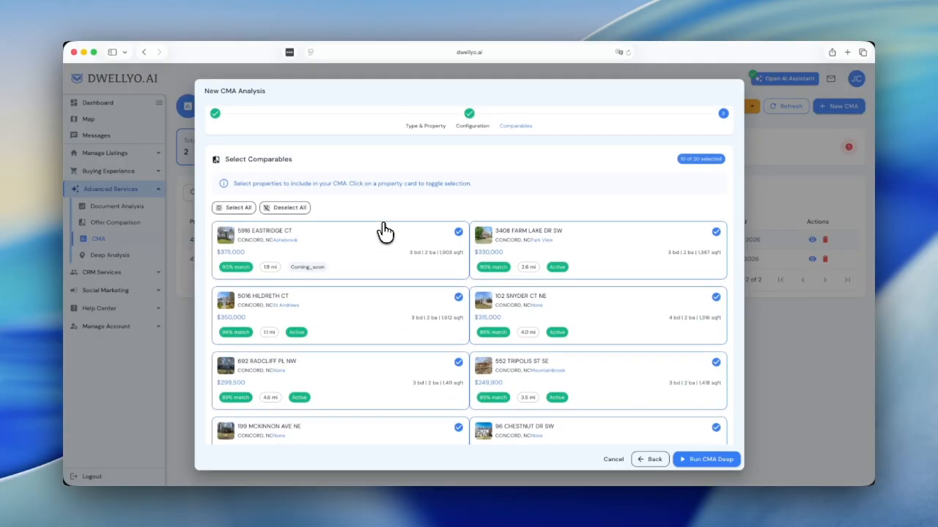
pyautogui.click(289, 208)
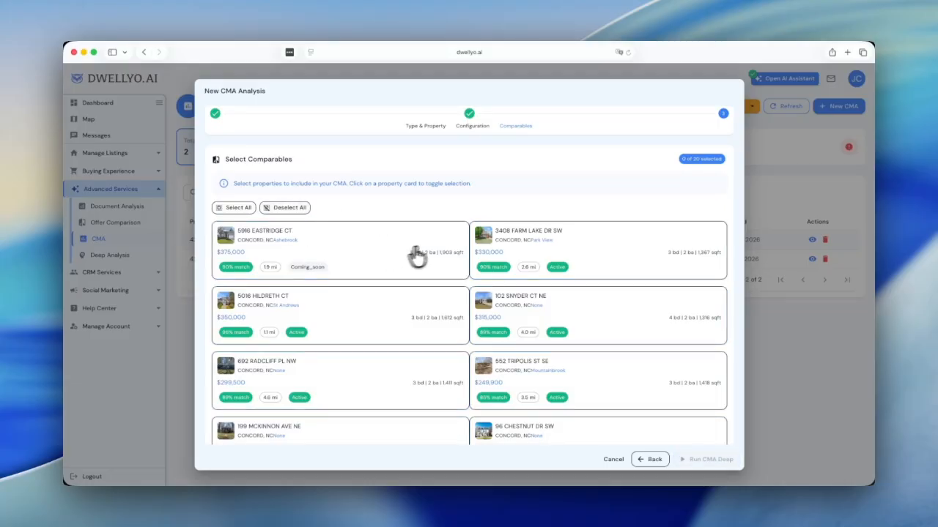
pyautogui.click(352, 254)
pyautogui.scroll(-2, 469, 315)
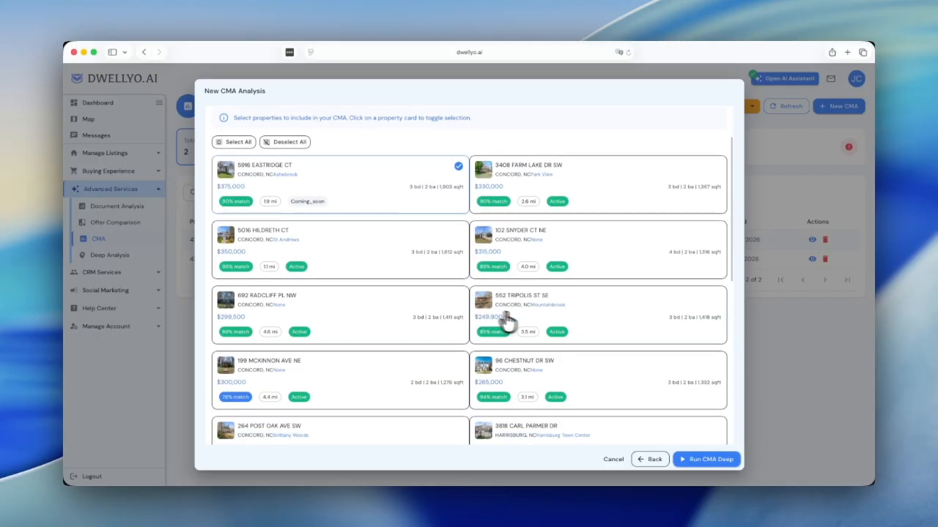
pyautogui.click(614, 308)
pyautogui.scroll(-2, 399, 339)
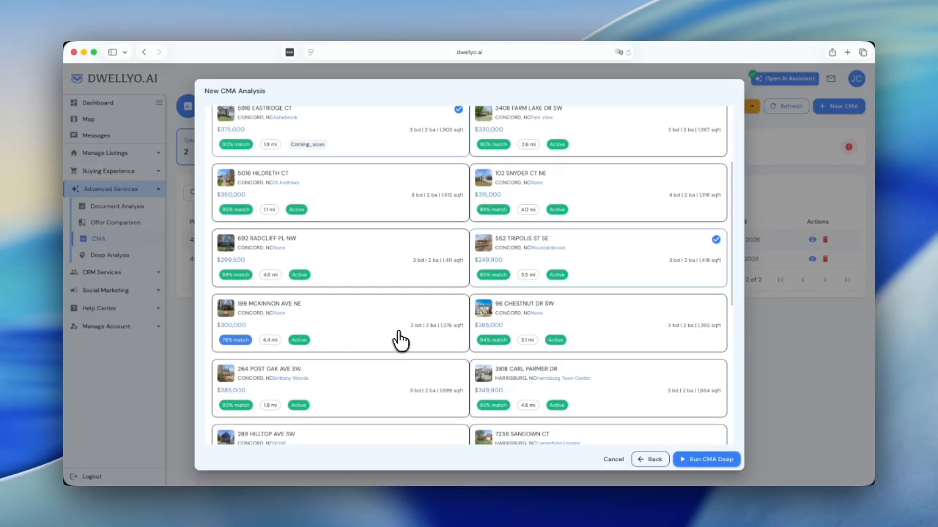
pyautogui.click(364, 375)
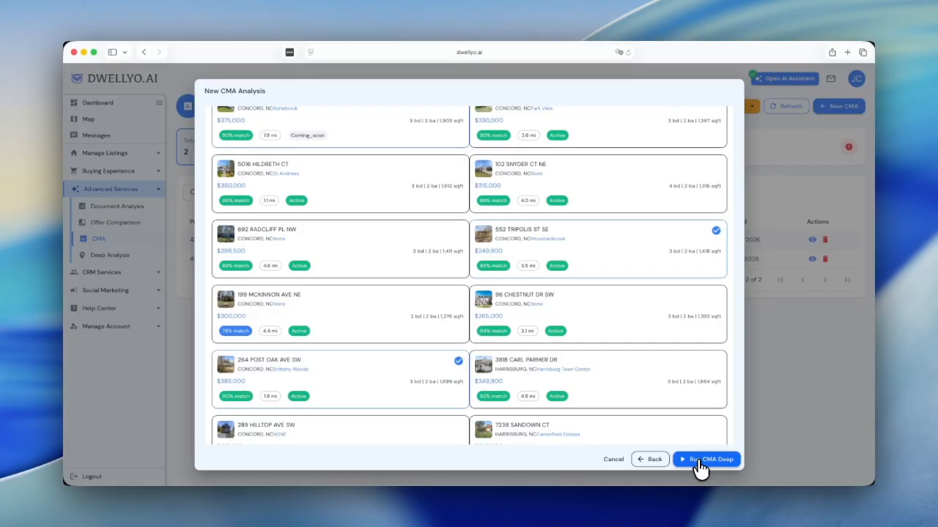
pyautogui.click(613, 460)
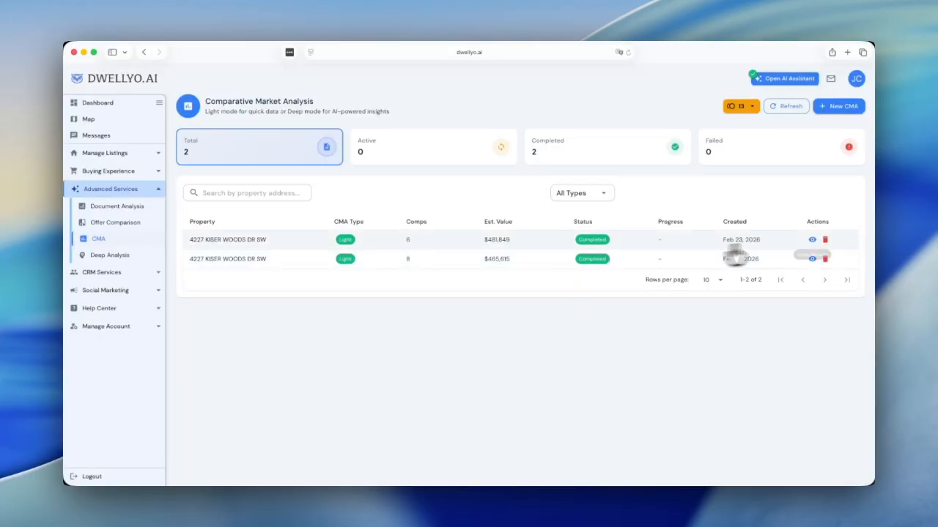
pyautogui.click(813, 240)
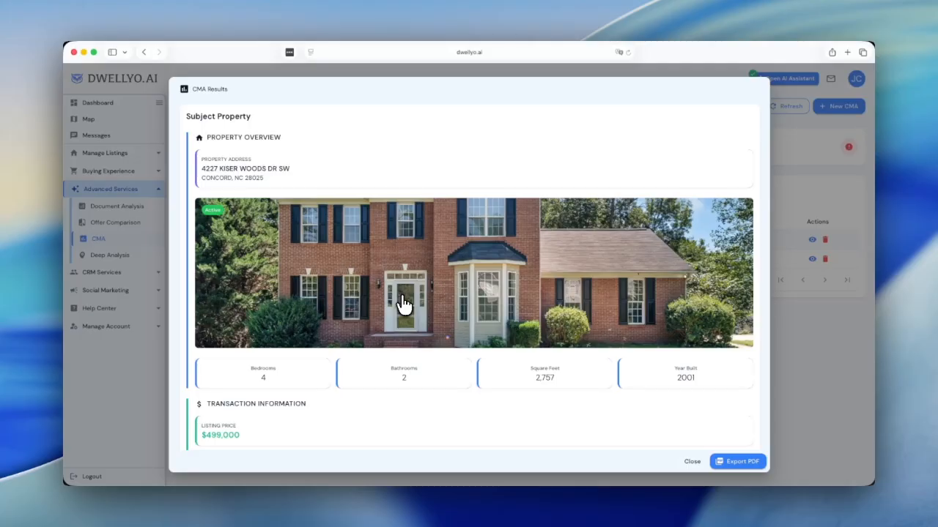
pyautogui.scroll(-8, 403, 304)
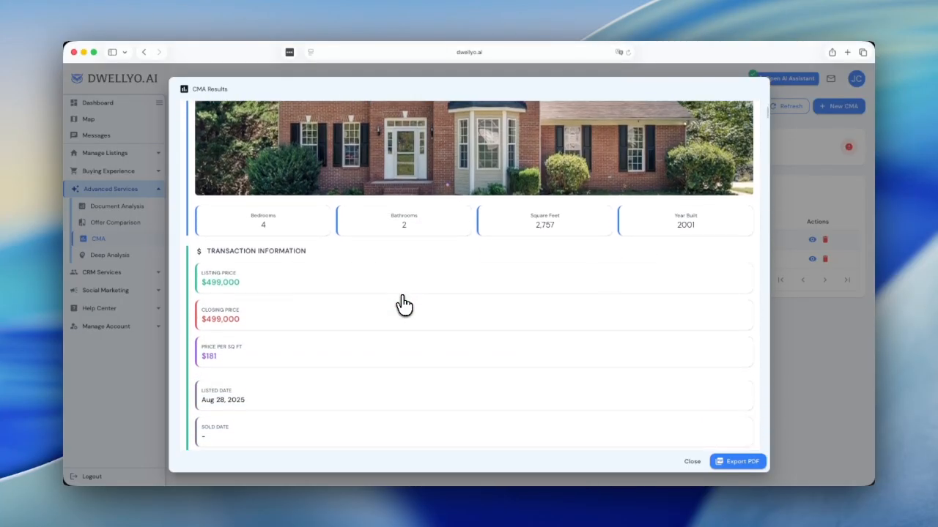
pyautogui.scroll(-1, 404, 304)
pyautogui.scroll(2, 404, 304)
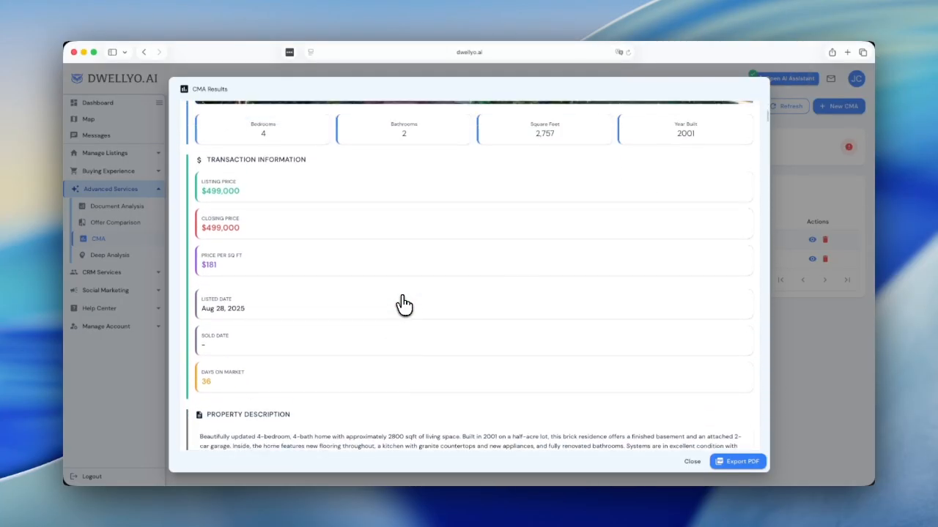
pyautogui.scroll(-5, 404, 304)
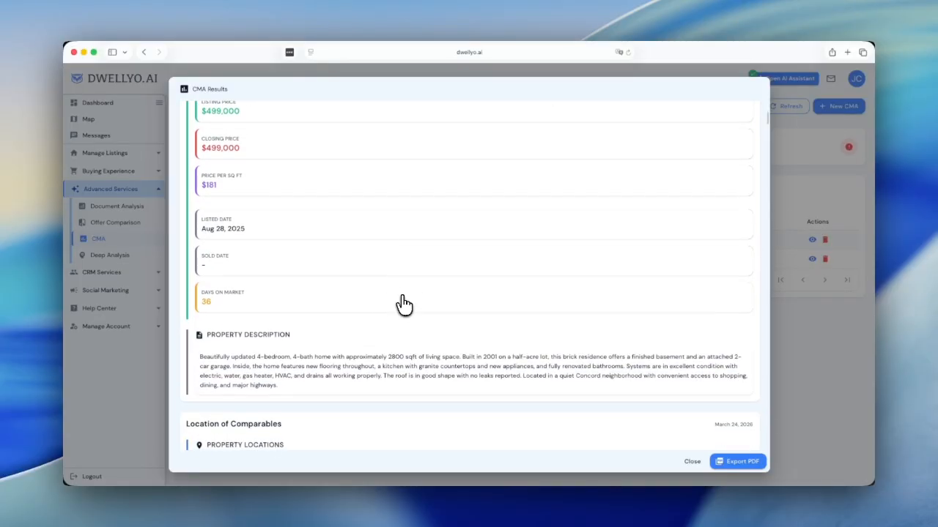
pyautogui.scroll(-14, 404, 304)
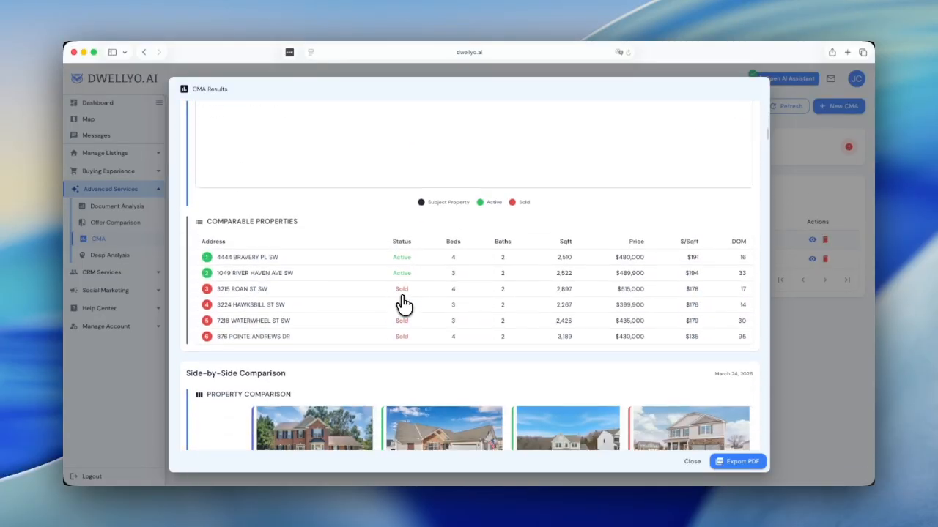
pyautogui.scroll(-1, 399, 303)
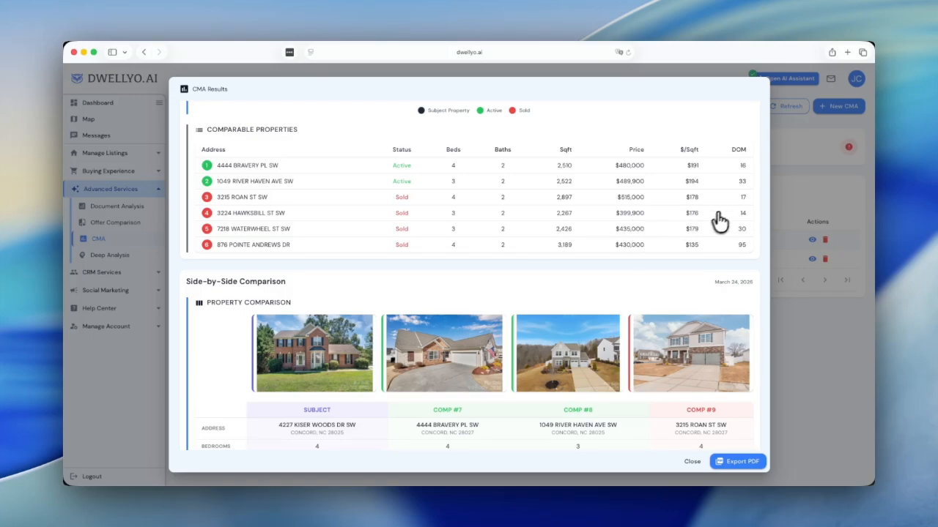
pyautogui.scroll(-3, 317, 300)
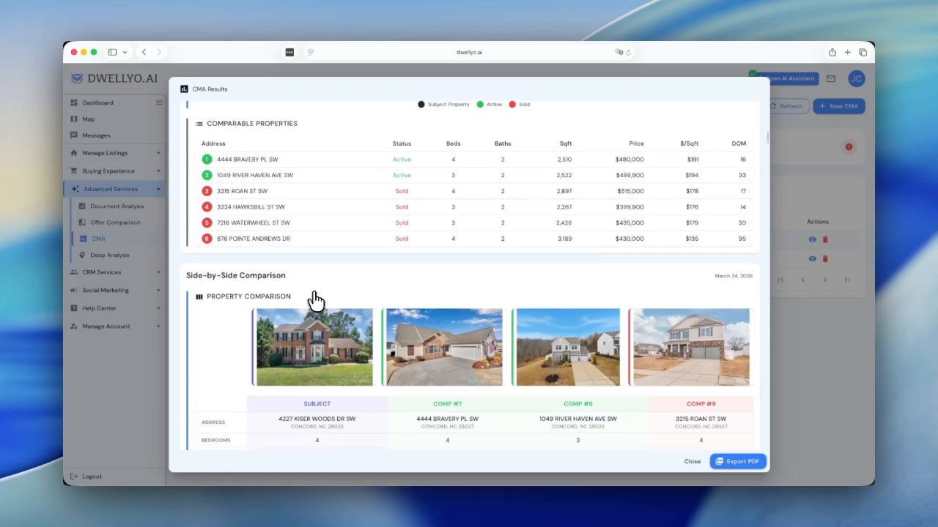
# Step: Read through photo galleries, Status Comparison, Listing Averages, Suggested Listing Price and Seller Net Sheet, then close the report
pyautogui.scroll(-2, 316, 297)
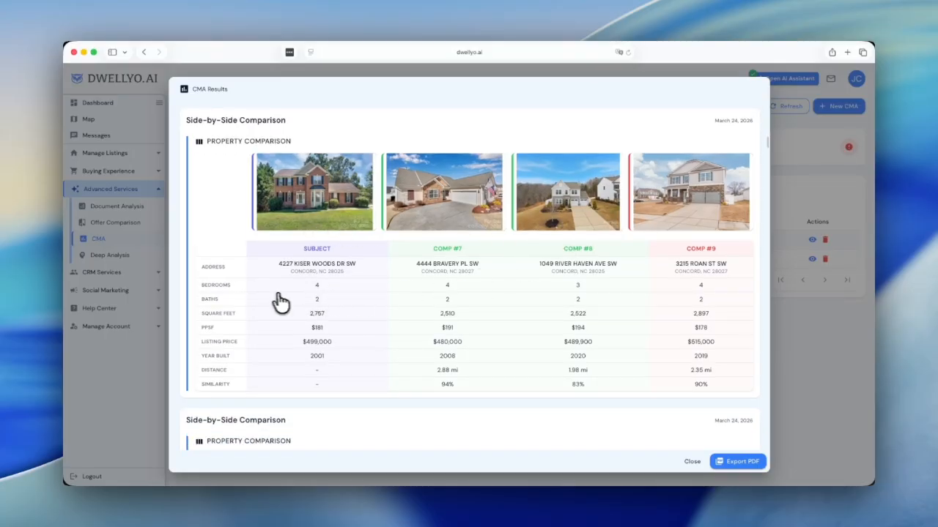
pyautogui.scroll(-1, 270, 302)
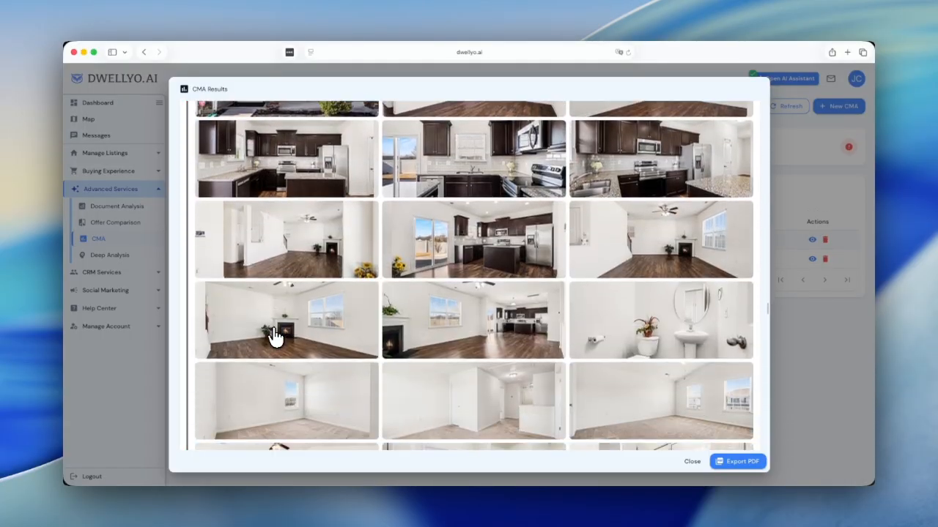
pyautogui.scroll(-2, 275, 336)
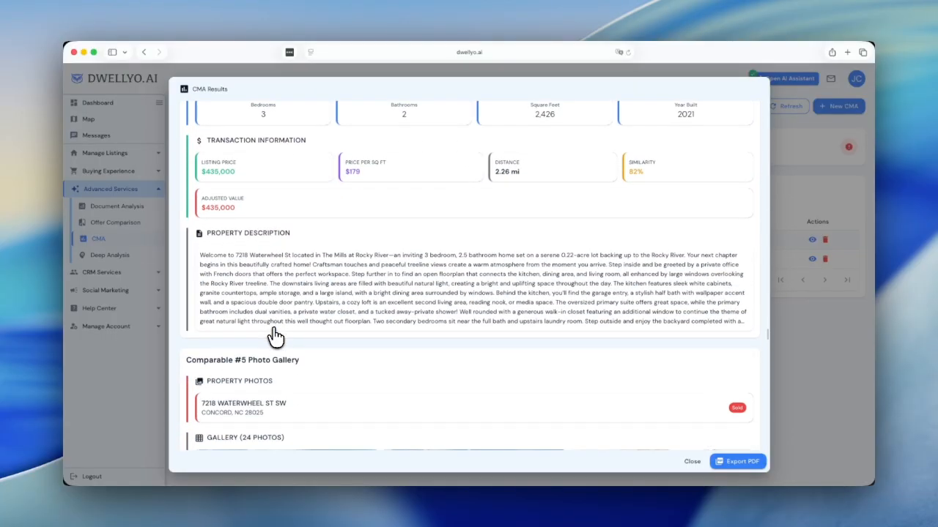
pyautogui.scroll(-5, 275, 337)
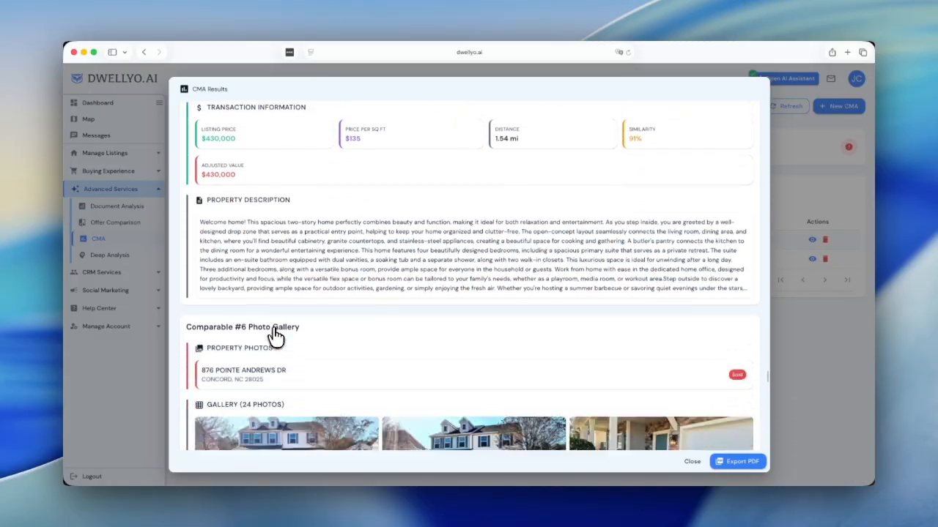
pyautogui.scroll(-15, 276, 337)
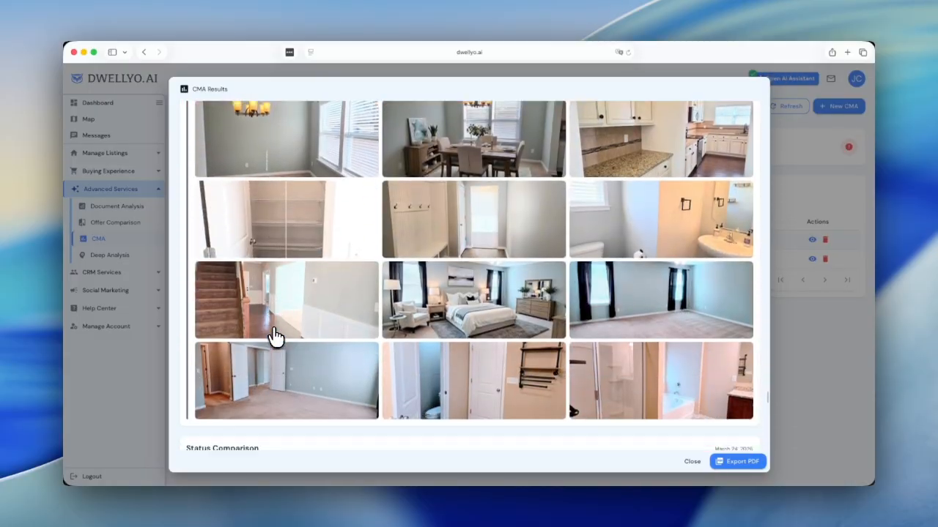
pyautogui.scroll(-1, 275, 336)
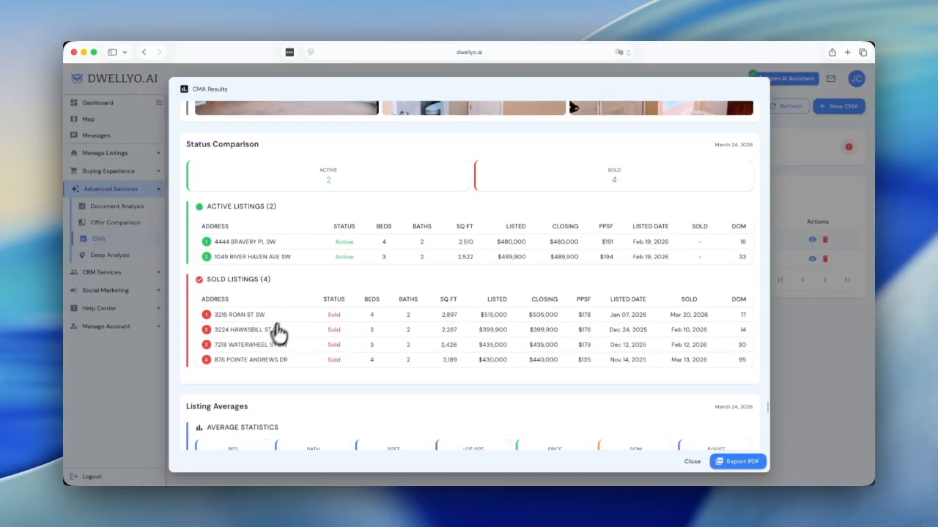
pyautogui.scroll(-2, 265, 269)
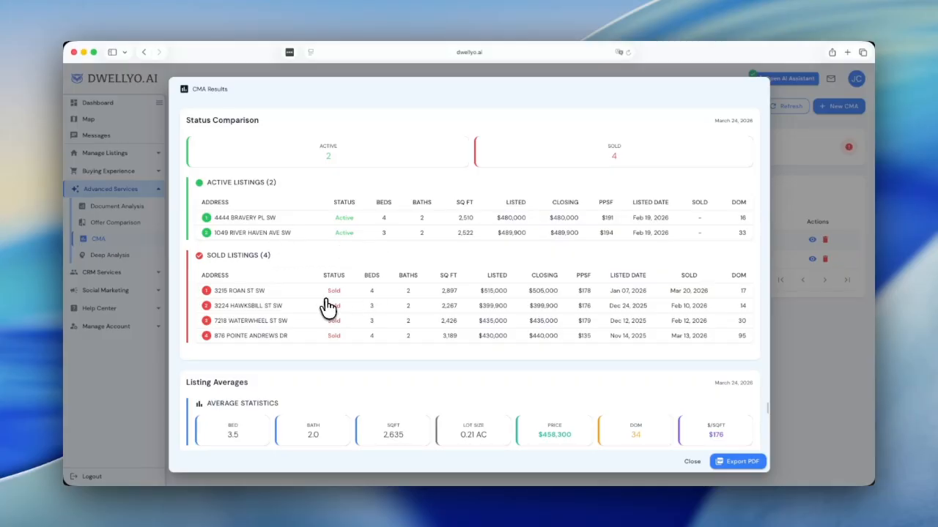
pyautogui.scroll(-1, 319, 300)
pyautogui.scroll(-1, 320, 306)
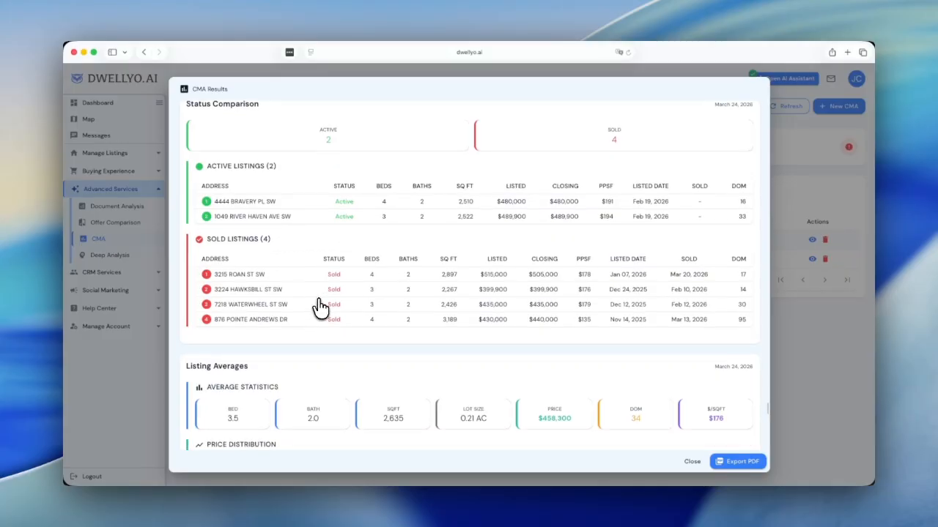
pyautogui.scroll(-2, 320, 306)
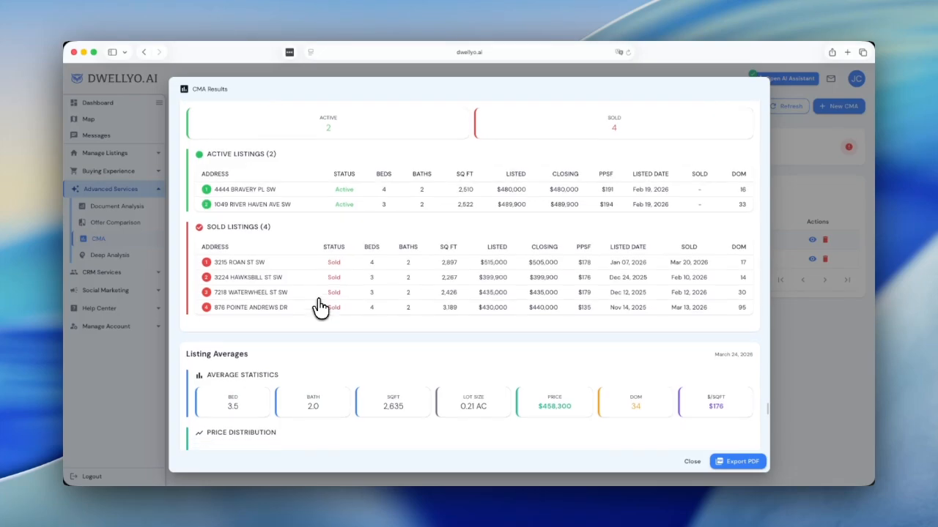
pyautogui.scroll(-10, 320, 306)
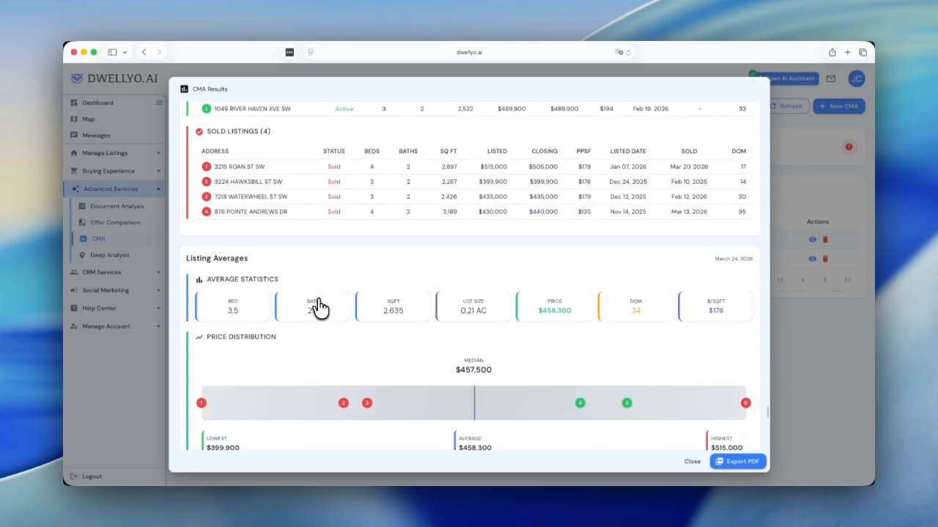
pyautogui.scroll(-1, 320, 306)
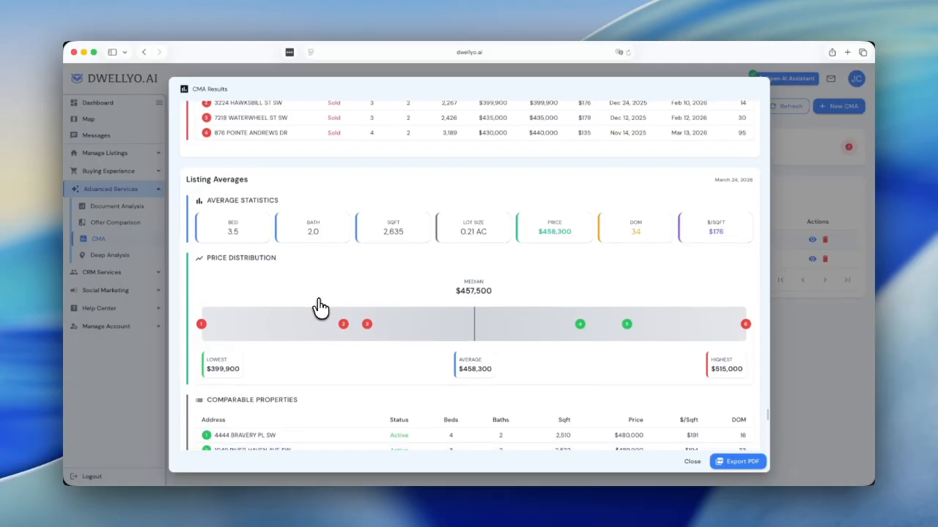
pyautogui.scroll(-7, 320, 307)
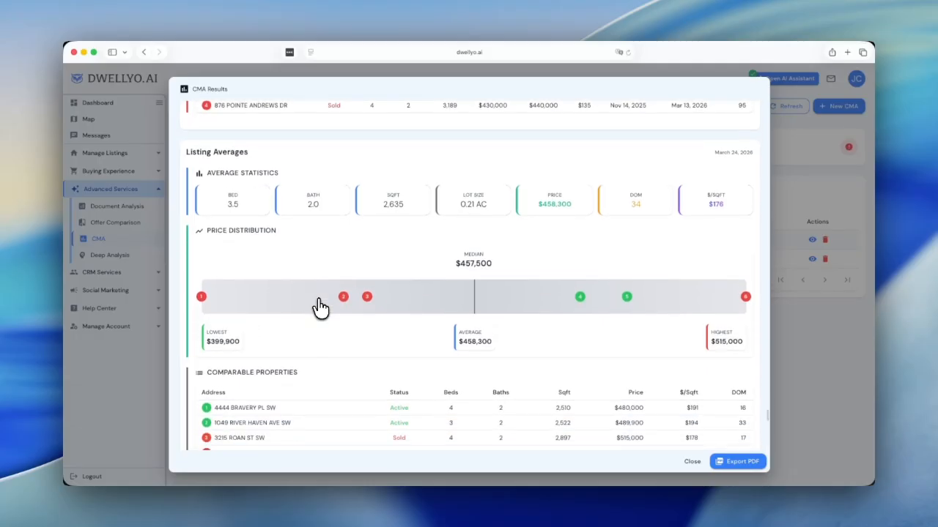
pyautogui.scroll(-15, 320, 307)
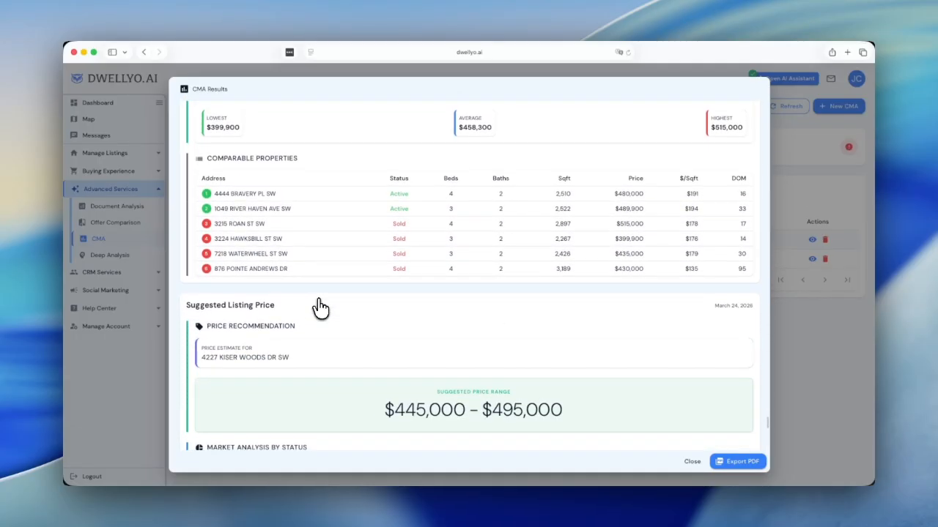
pyautogui.scroll(-17, 320, 306)
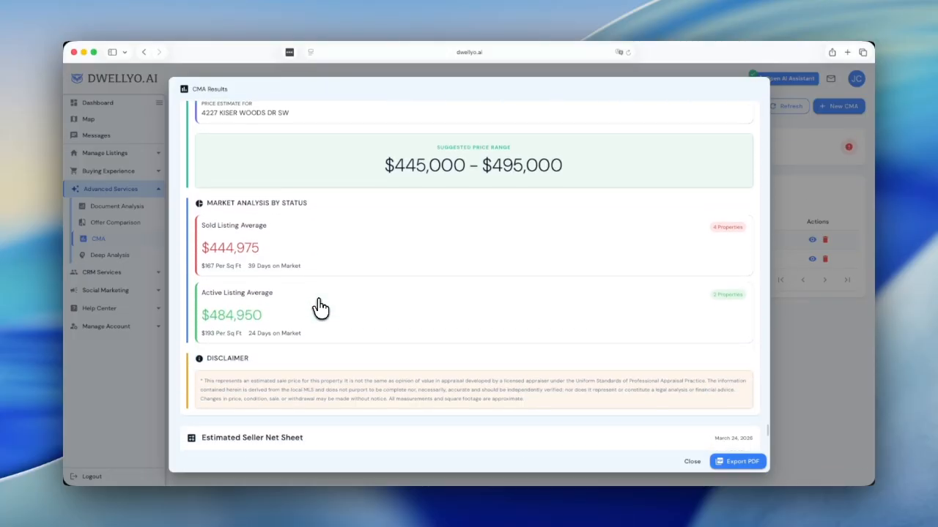
pyautogui.scroll(-12, 320, 308)
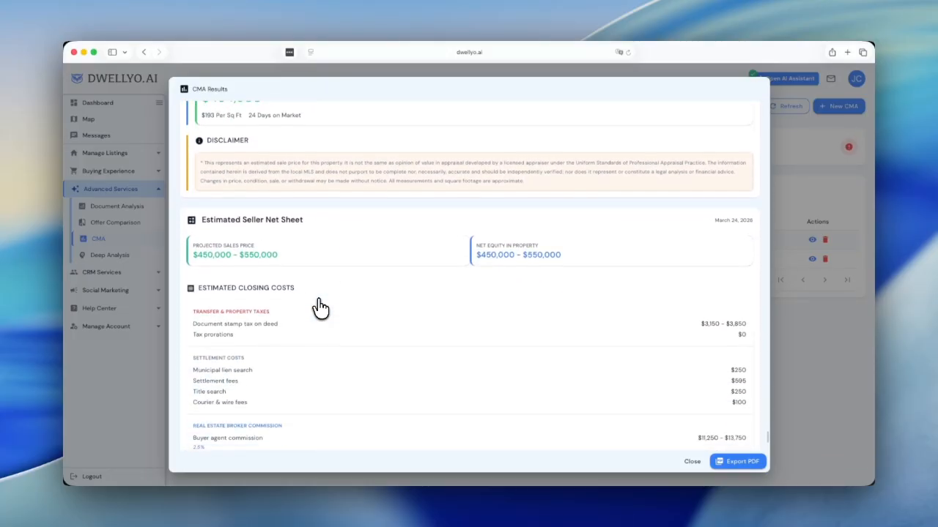
pyautogui.scroll(-7, 321, 306)
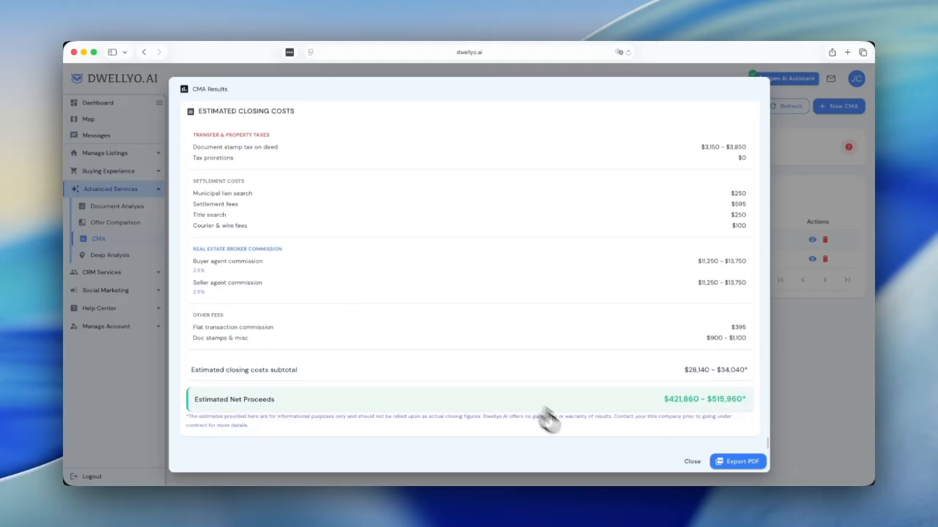
pyautogui.click(691, 463)
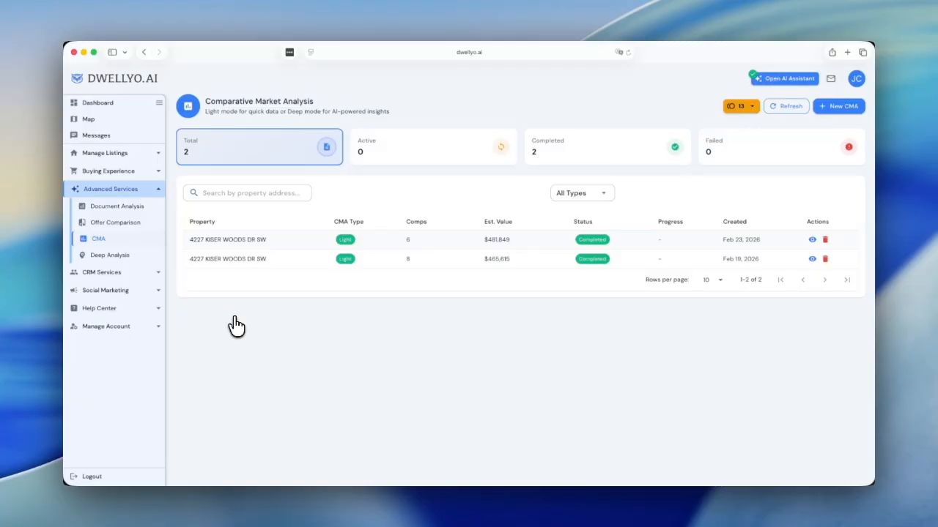
pyautogui.click(105, 262)
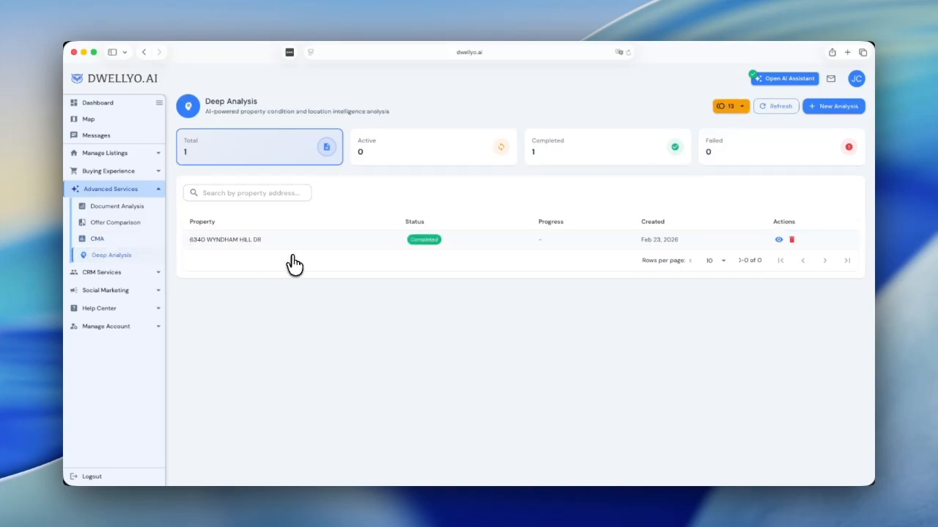
pyautogui.click(835, 112)
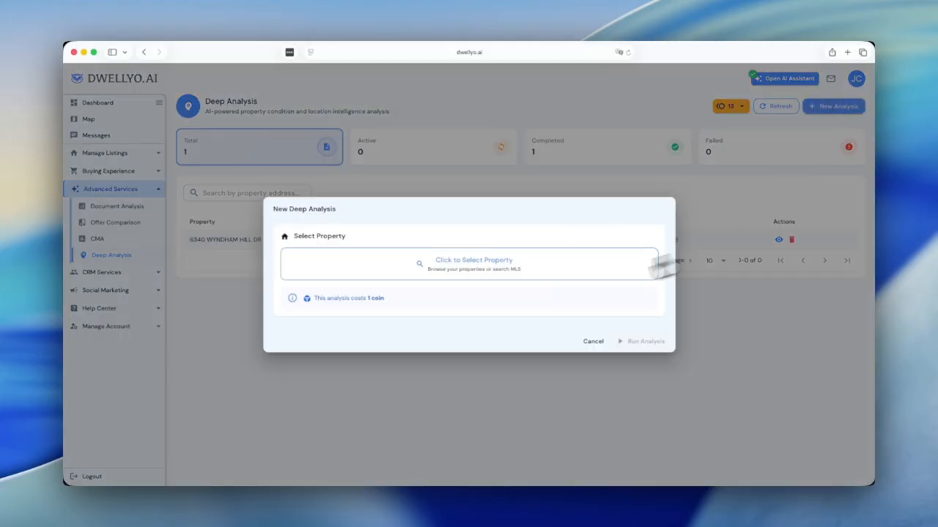
pyautogui.click(471, 276)
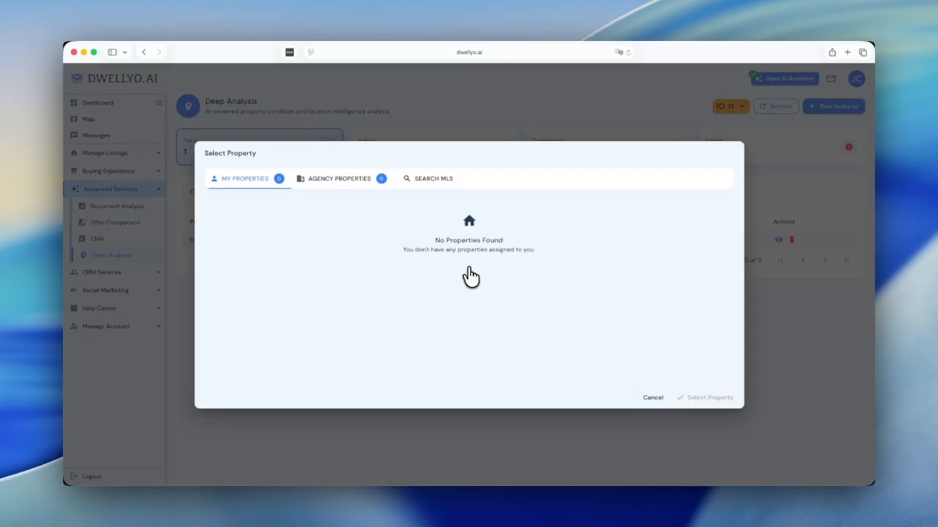
pyautogui.click(423, 183)
pyautogui.click(362, 219)
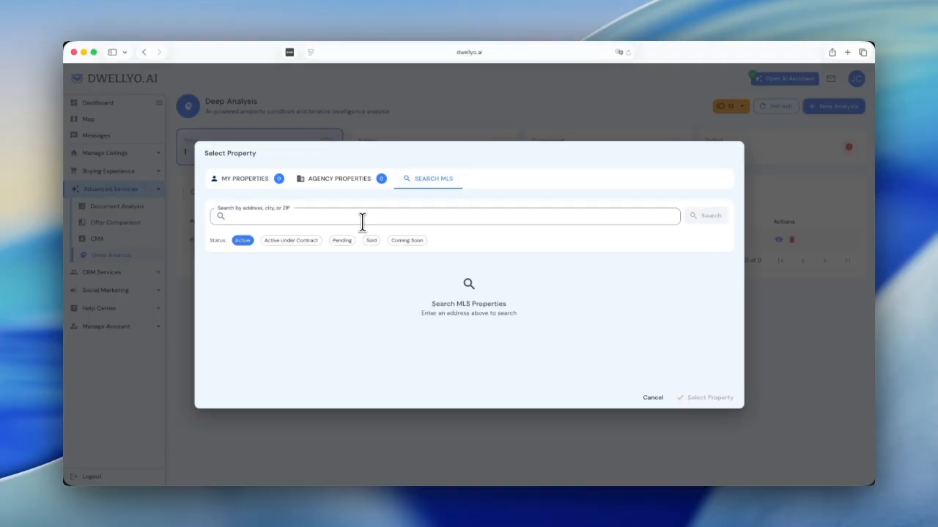
pyautogui.write('concord')
pyautogui.click(370, 233)
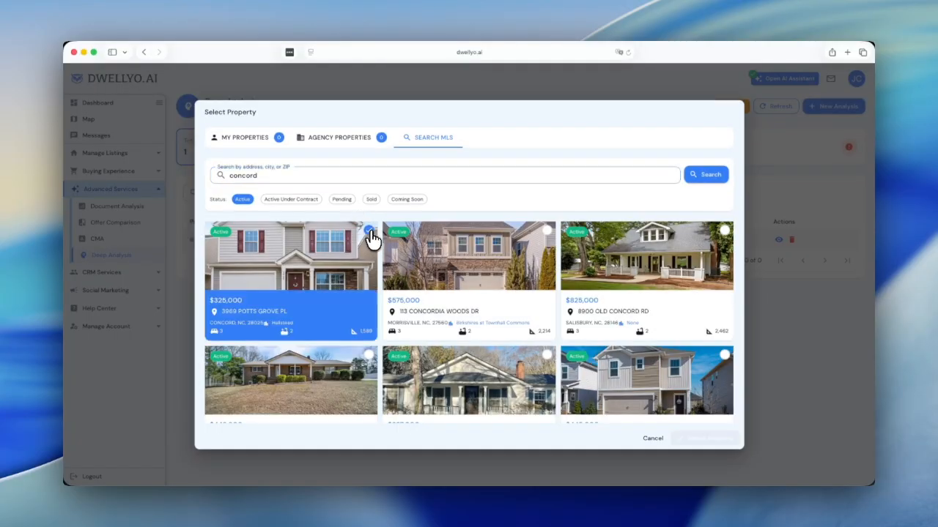
pyautogui.click(694, 441)
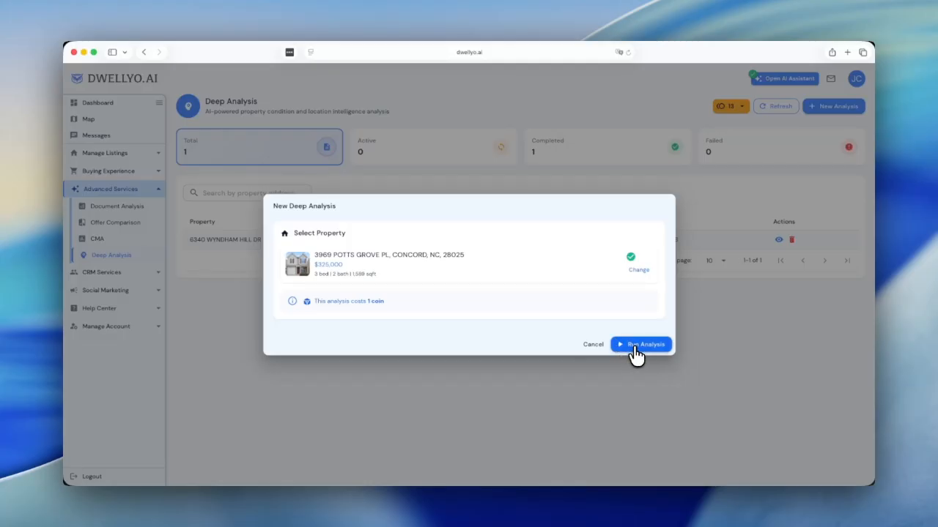
pyautogui.click(593, 344)
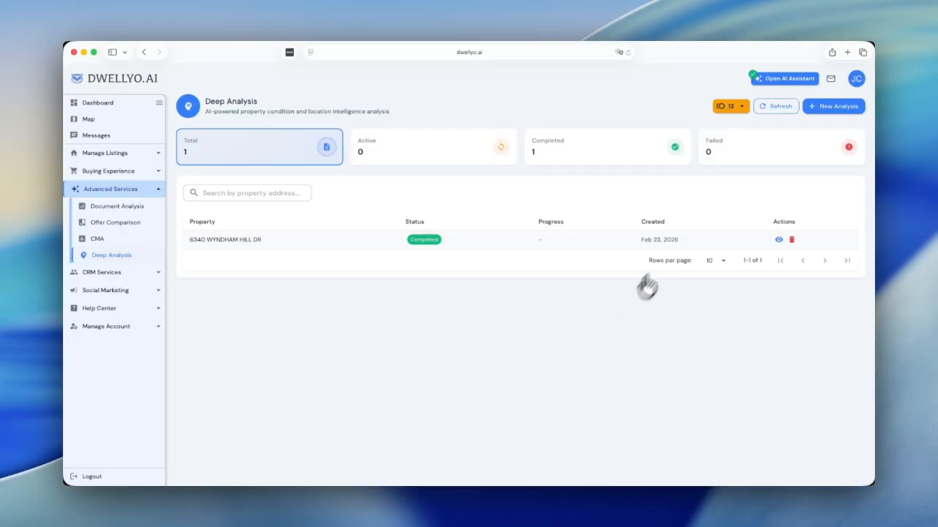
pyautogui.click(779, 241)
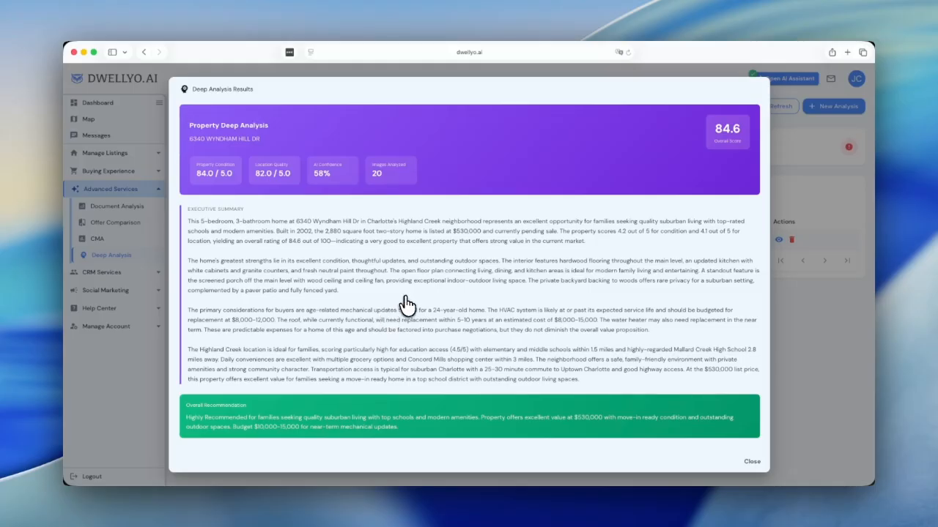
pyautogui.scroll(-5, 407, 304)
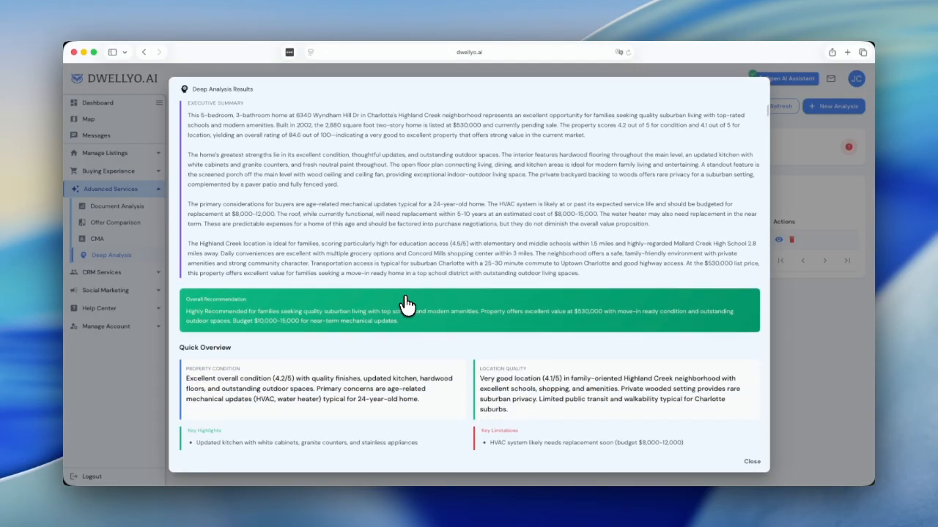
pyautogui.scroll(-2, 407, 304)
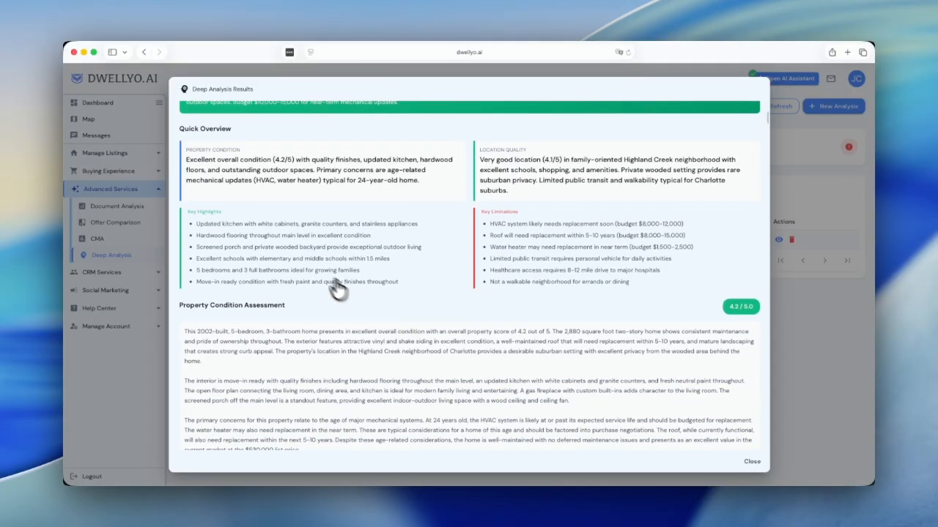
pyautogui.scroll(-3, 414, 322)
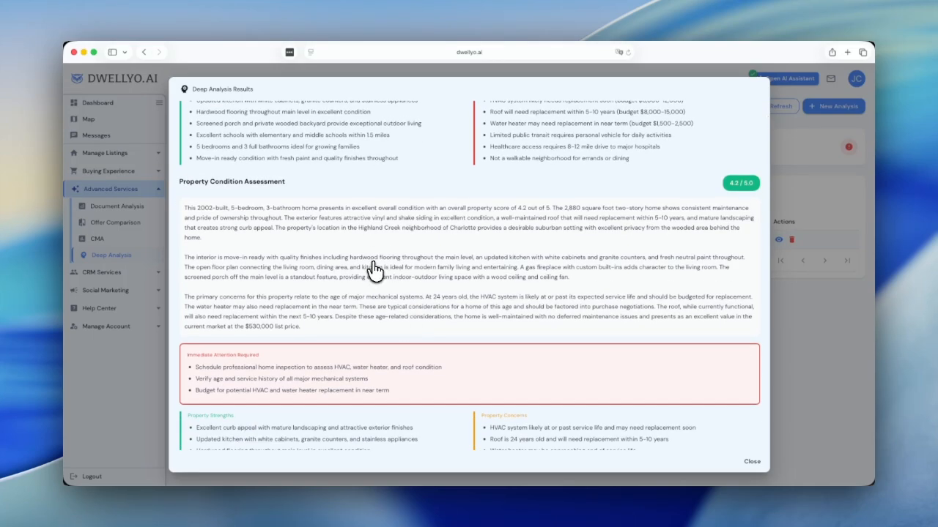
pyautogui.scroll(-6, 373, 269)
pyautogui.scroll(-1, 374, 269)
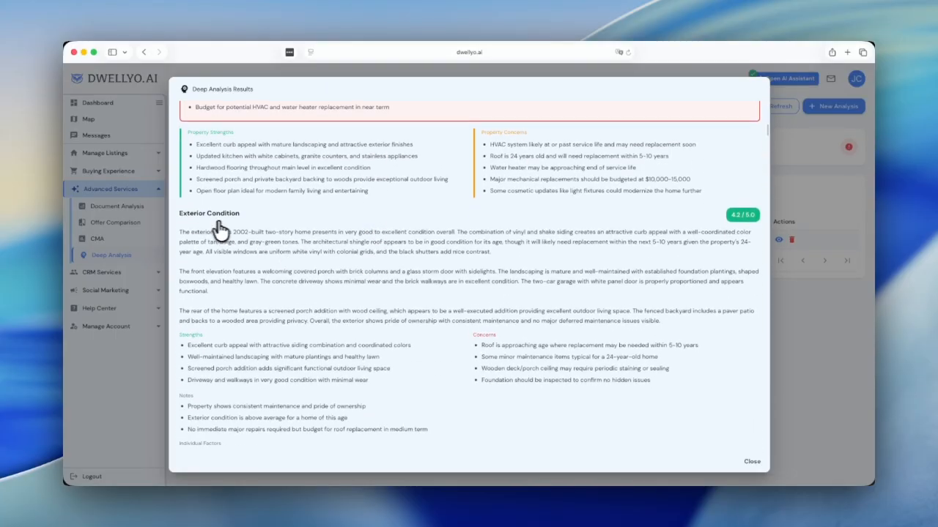
pyautogui.scroll(-1, 301, 262)
pyautogui.scroll(-2, 300, 261)
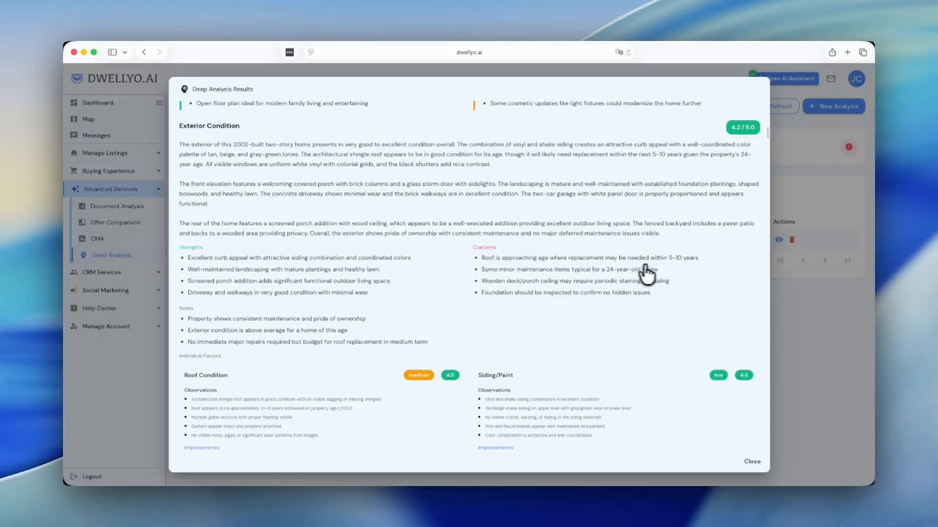
# Step: Read the exterior factors, Interior Condition and Kitchen & Bathrooms (4.4/5.0) sections, then close the report
pyautogui.scroll(-3, 449, 359)
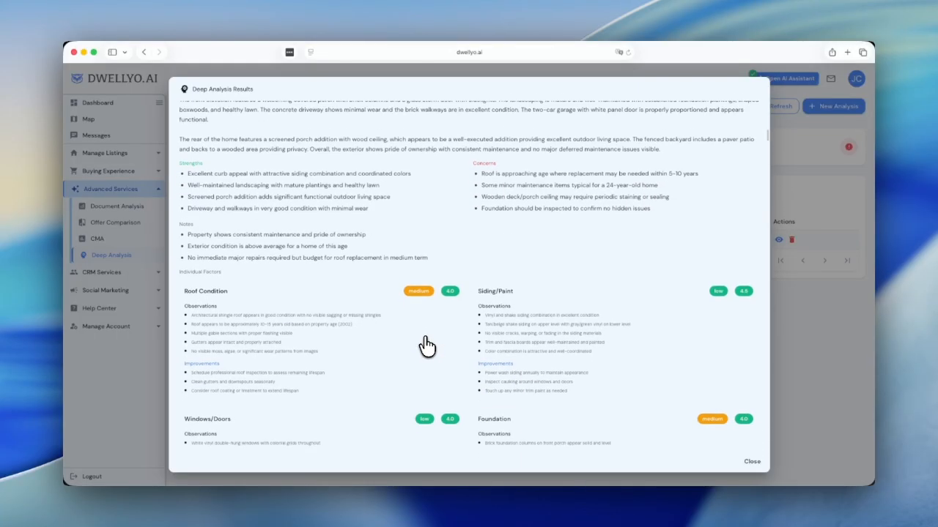
pyautogui.scroll(-4, 427, 347)
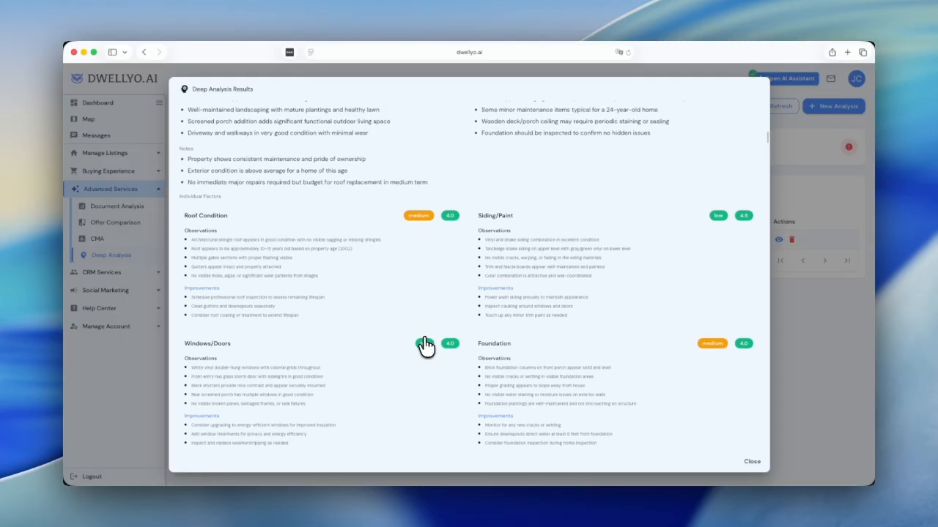
pyautogui.scroll(-1, 425, 347)
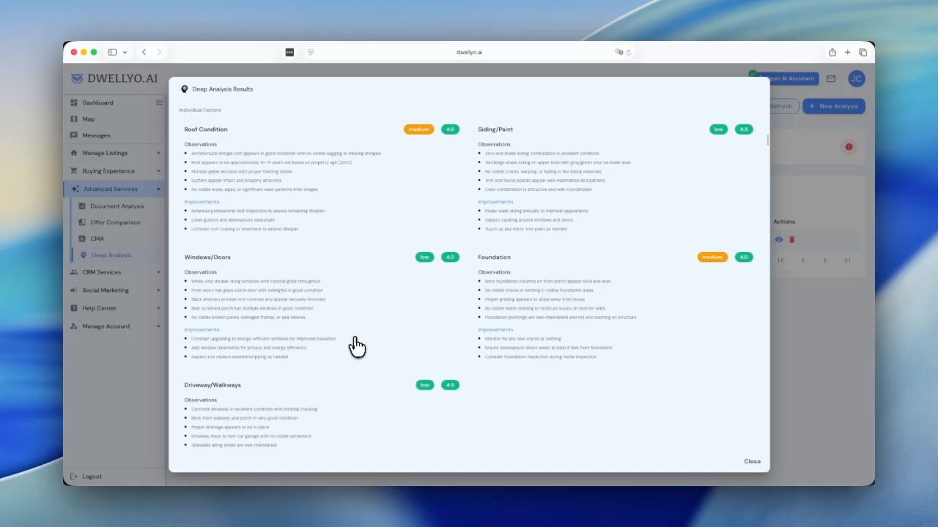
pyautogui.scroll(-6, 356, 345)
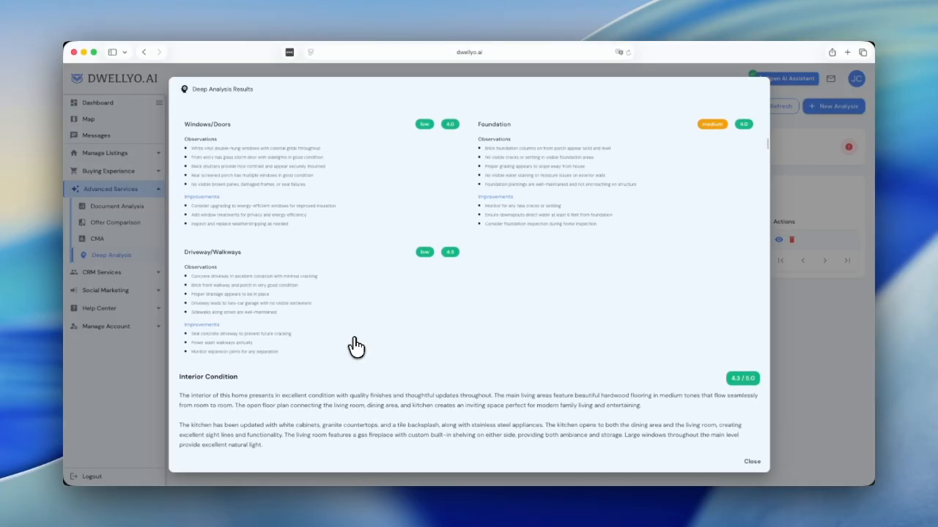
pyautogui.scroll(-2, 356, 345)
pyautogui.scroll(-2, 355, 345)
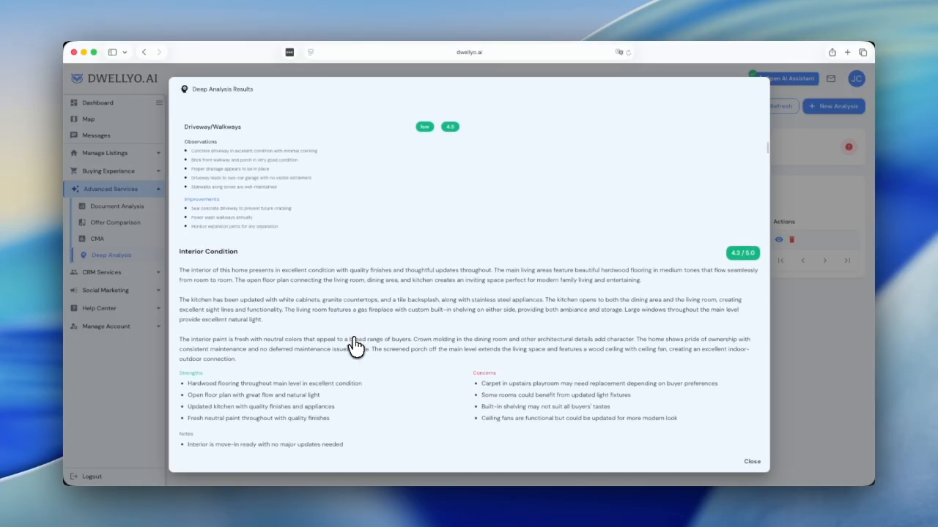
pyautogui.scroll(-2, 355, 344)
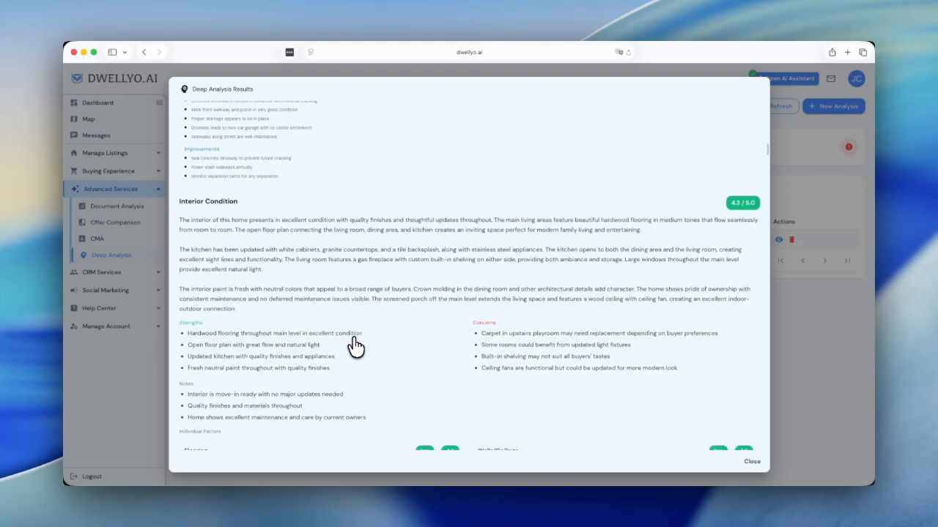
pyautogui.scroll(-1, 355, 346)
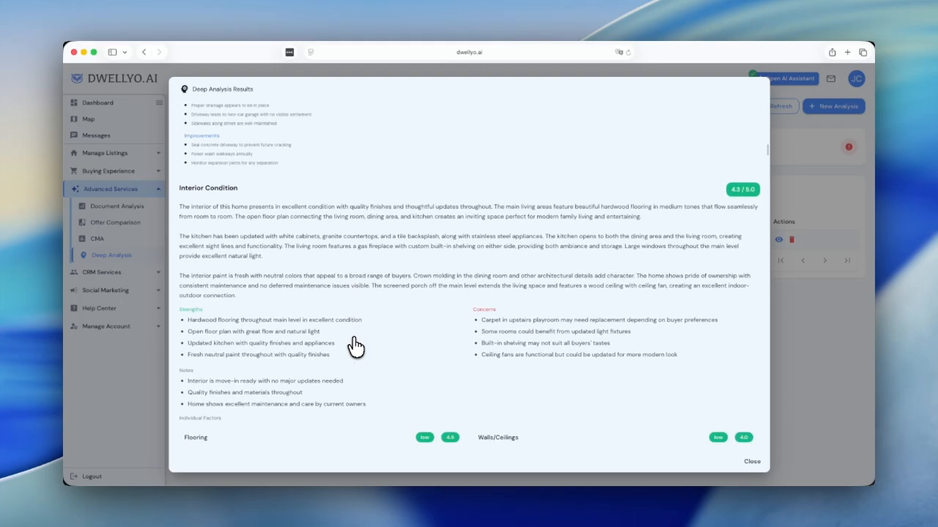
pyautogui.scroll(-2, 356, 346)
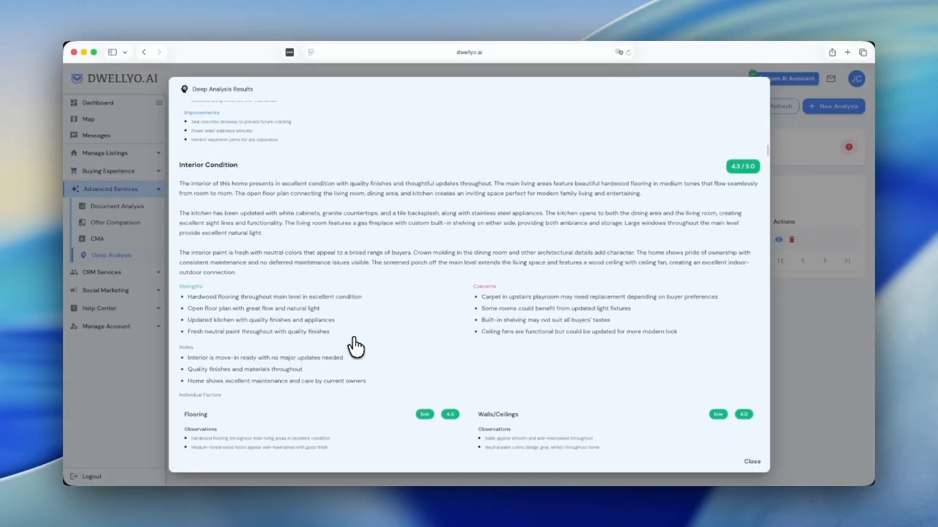
pyautogui.scroll(-2, 355, 344)
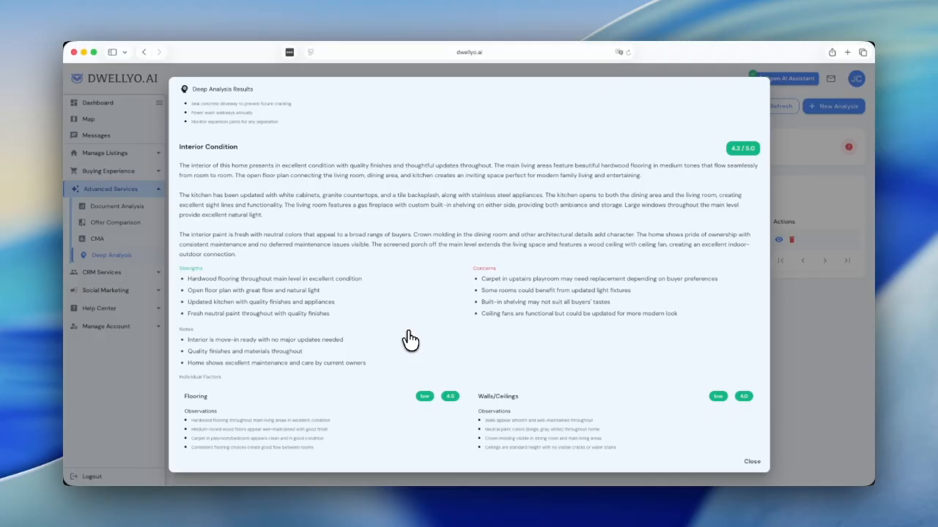
pyautogui.scroll(-5, 409, 339)
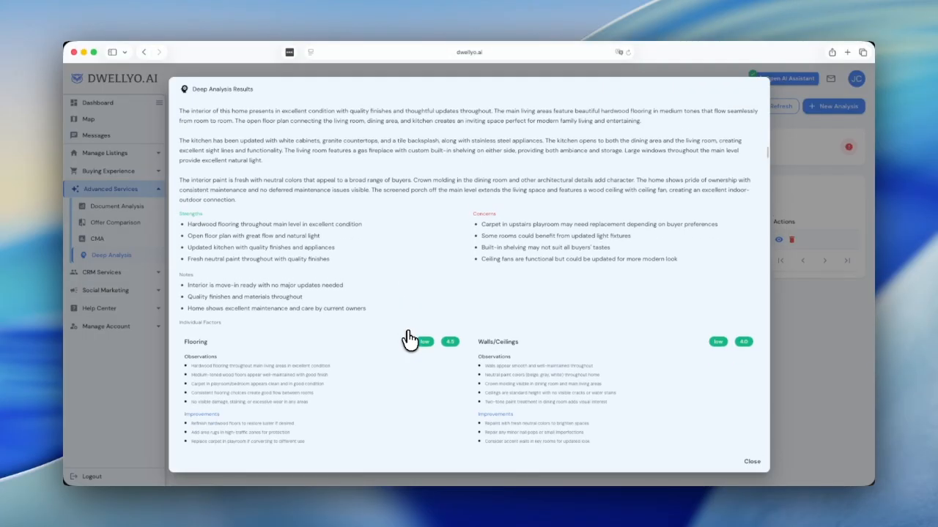
pyautogui.scroll(-2, 409, 340)
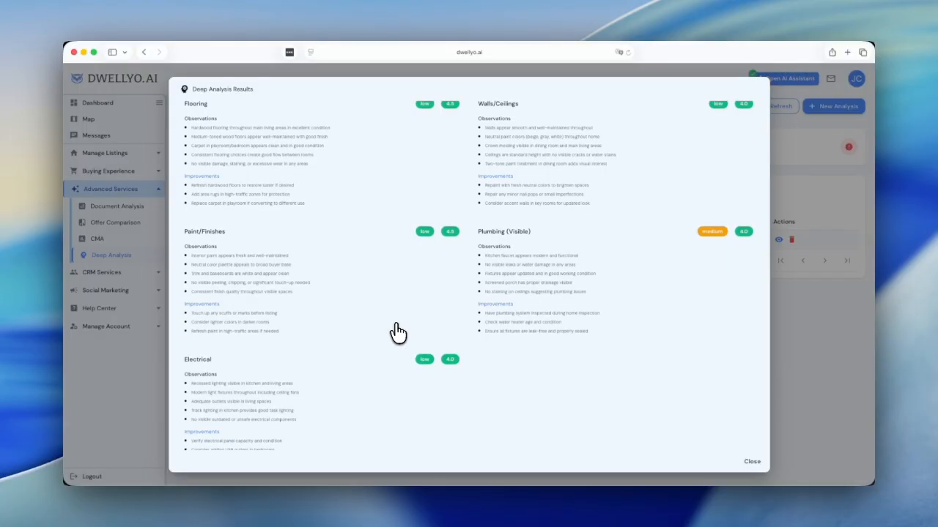
pyautogui.scroll(-5, 398, 333)
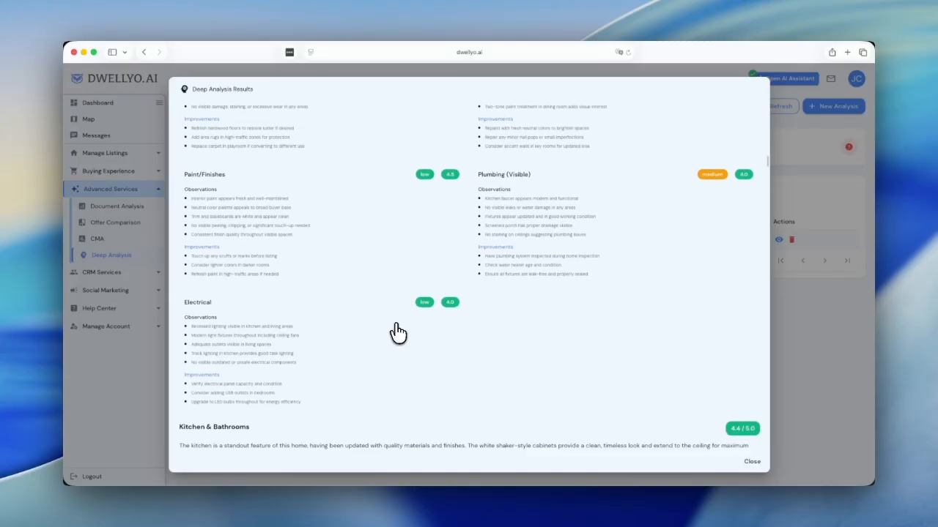
pyautogui.scroll(-4, 396, 333)
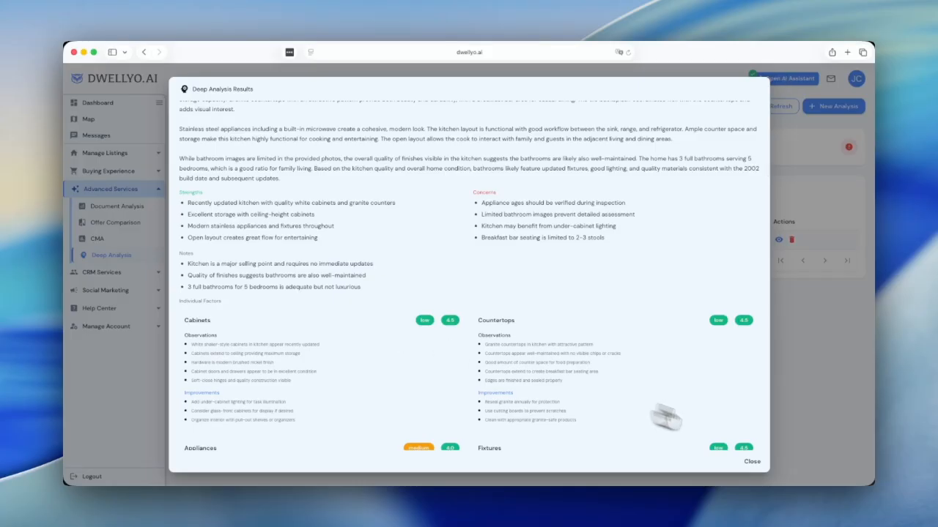
pyautogui.click(752, 465)
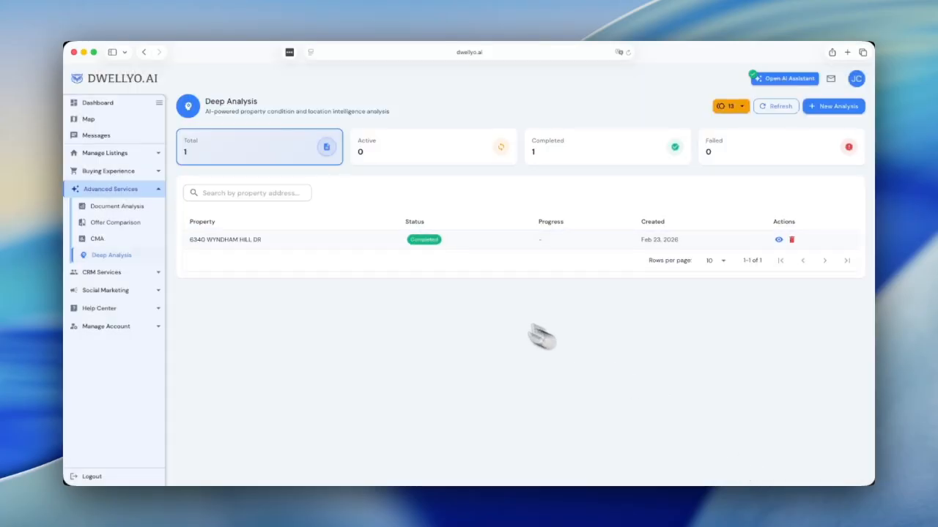